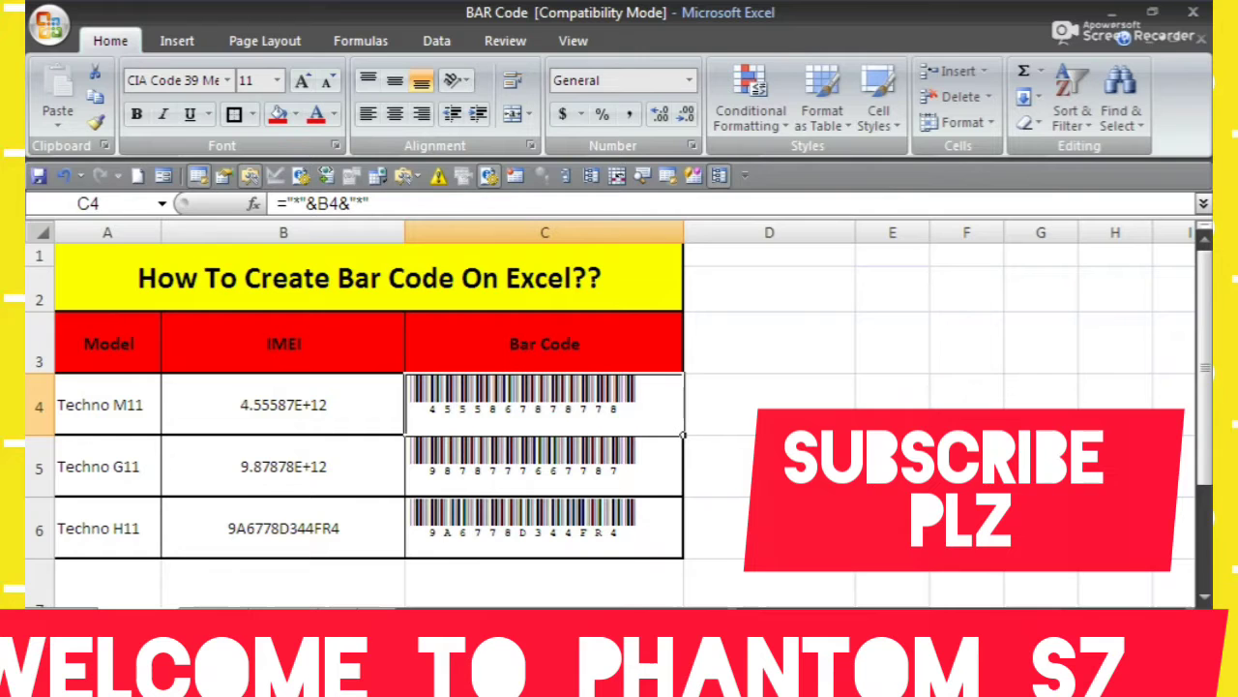
pyautogui.click(345, 413)
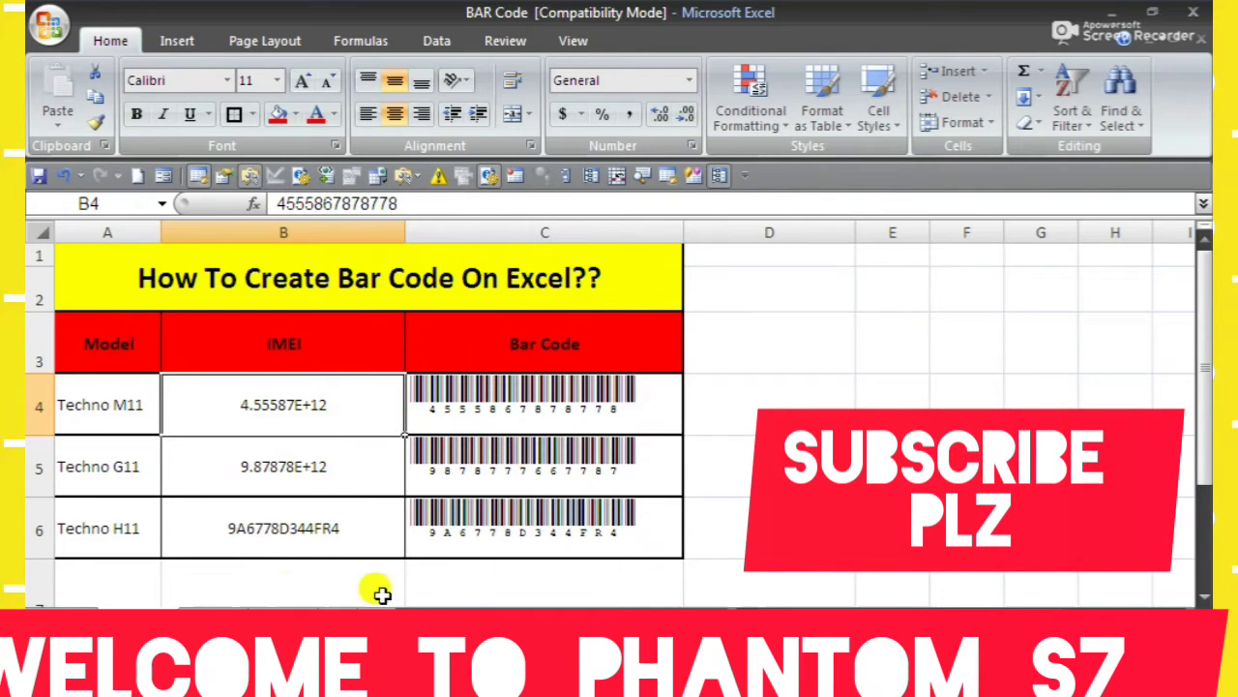
# Step: Undo the barcode entries with Ctrl+Z, then review the model, IMEI and Bar Code cells for all three phones
pyautogui.hotkey('ctrl', 'z')
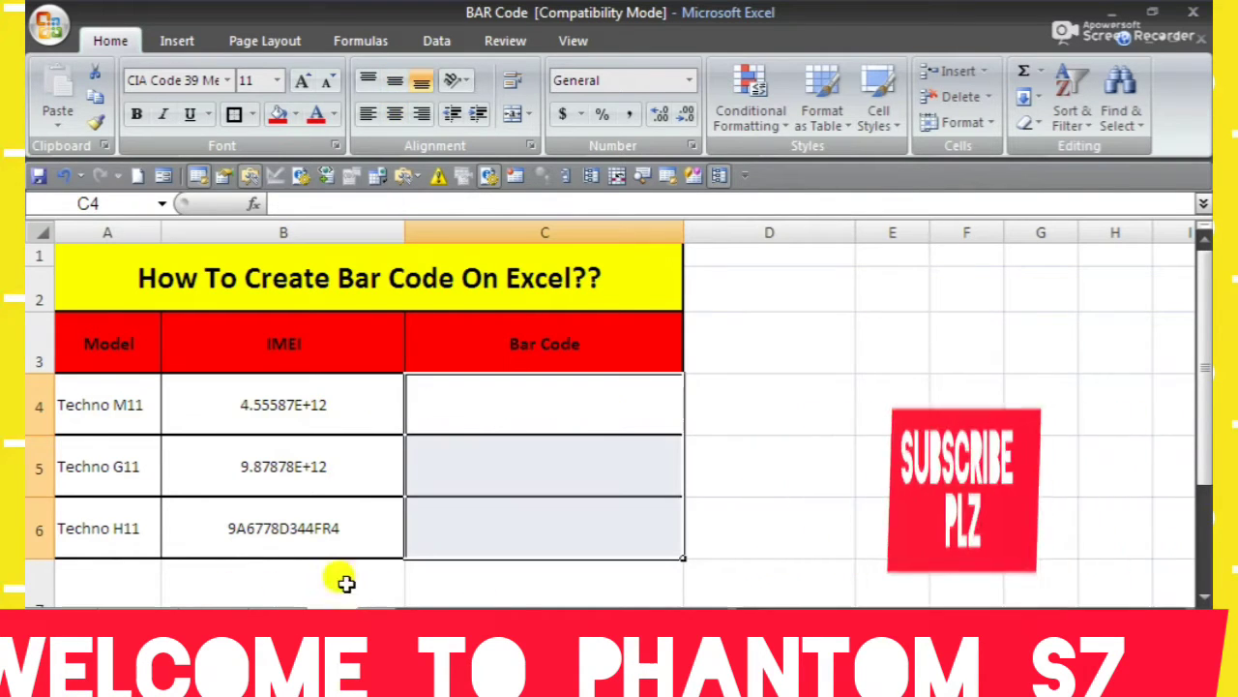
pyautogui.click(341, 516)
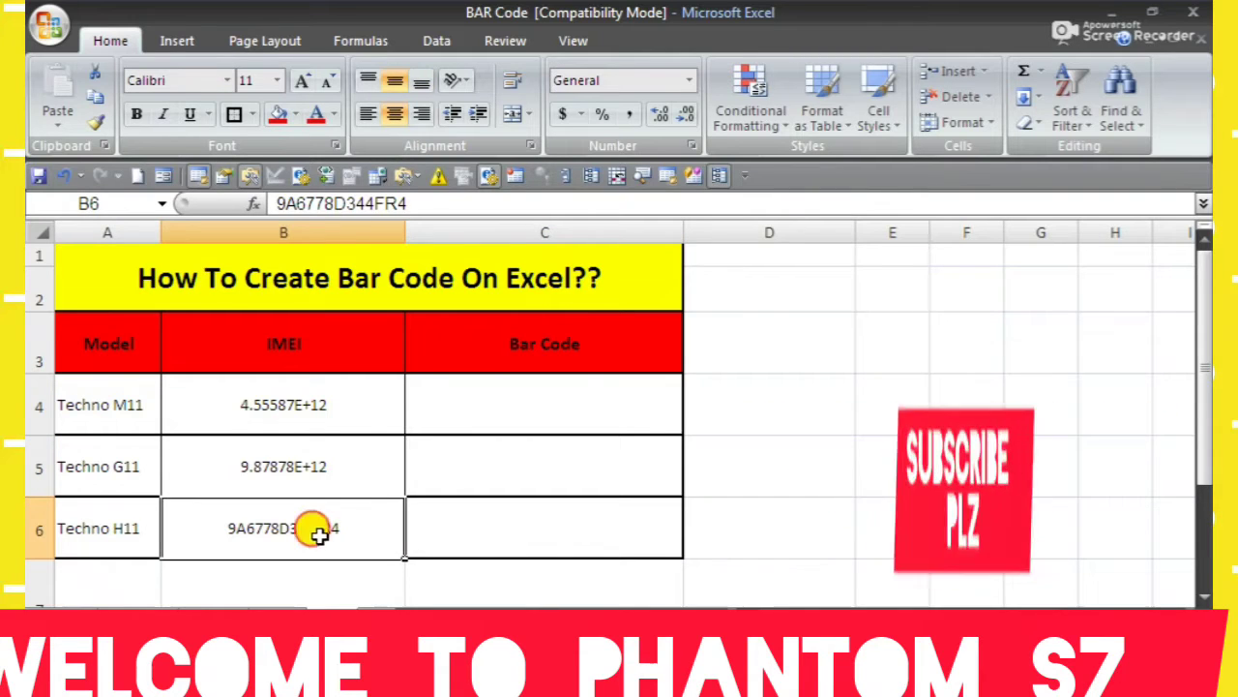
pyautogui.click(303, 422)
pyautogui.click(464, 442)
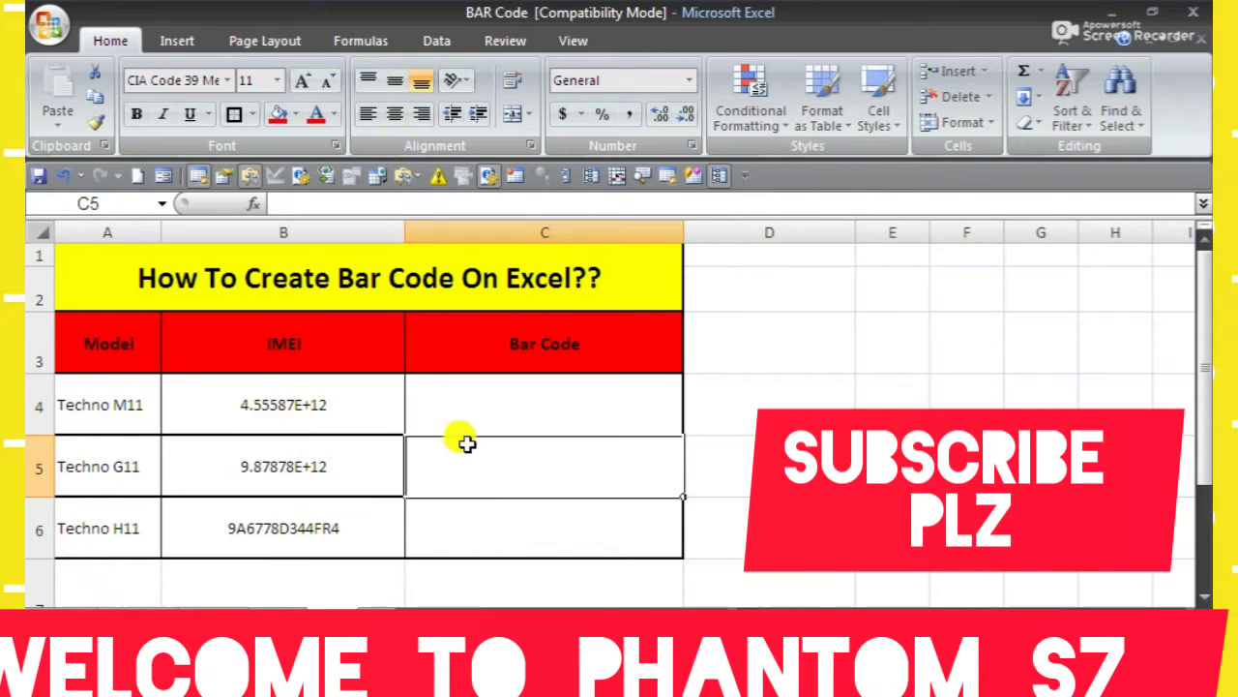
pyautogui.click(498, 414)
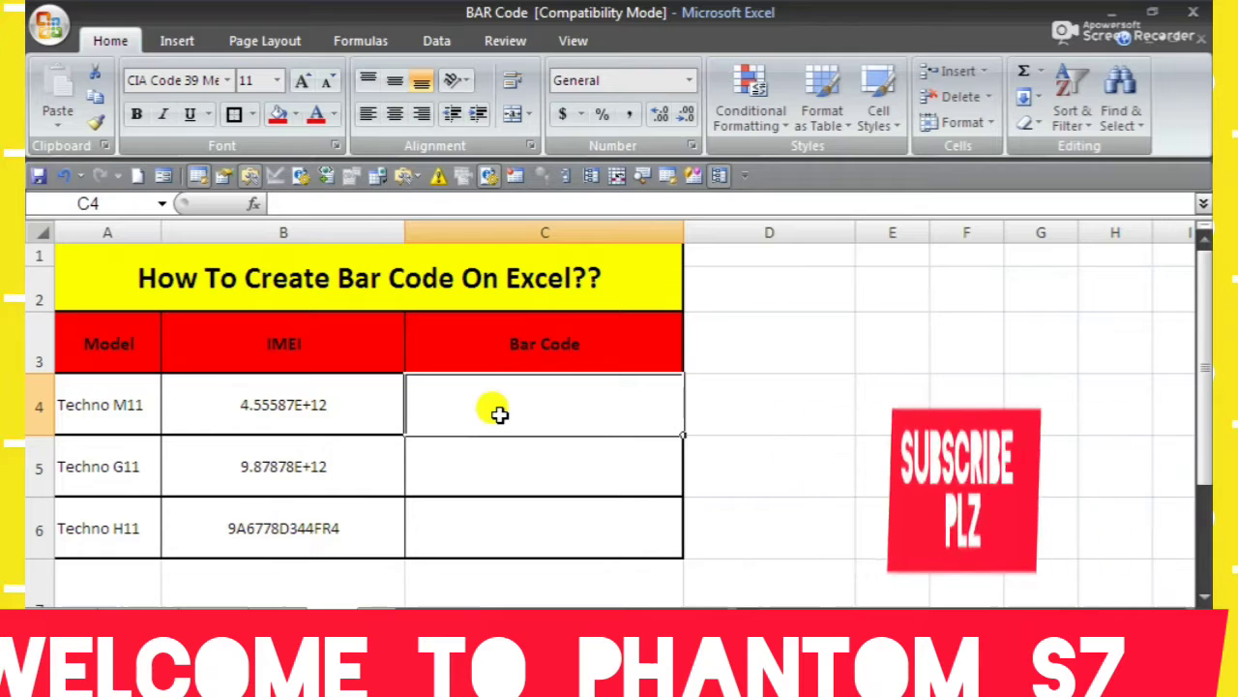
pyautogui.click(293, 401)
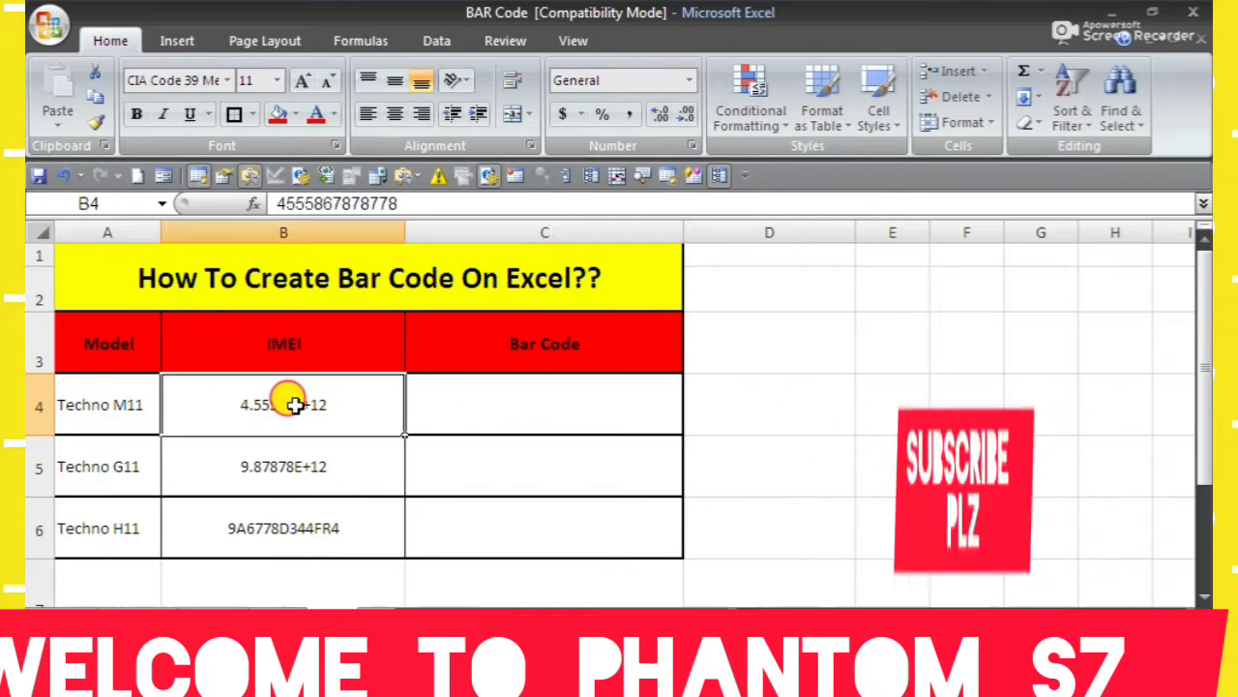
pyautogui.click(120, 404)
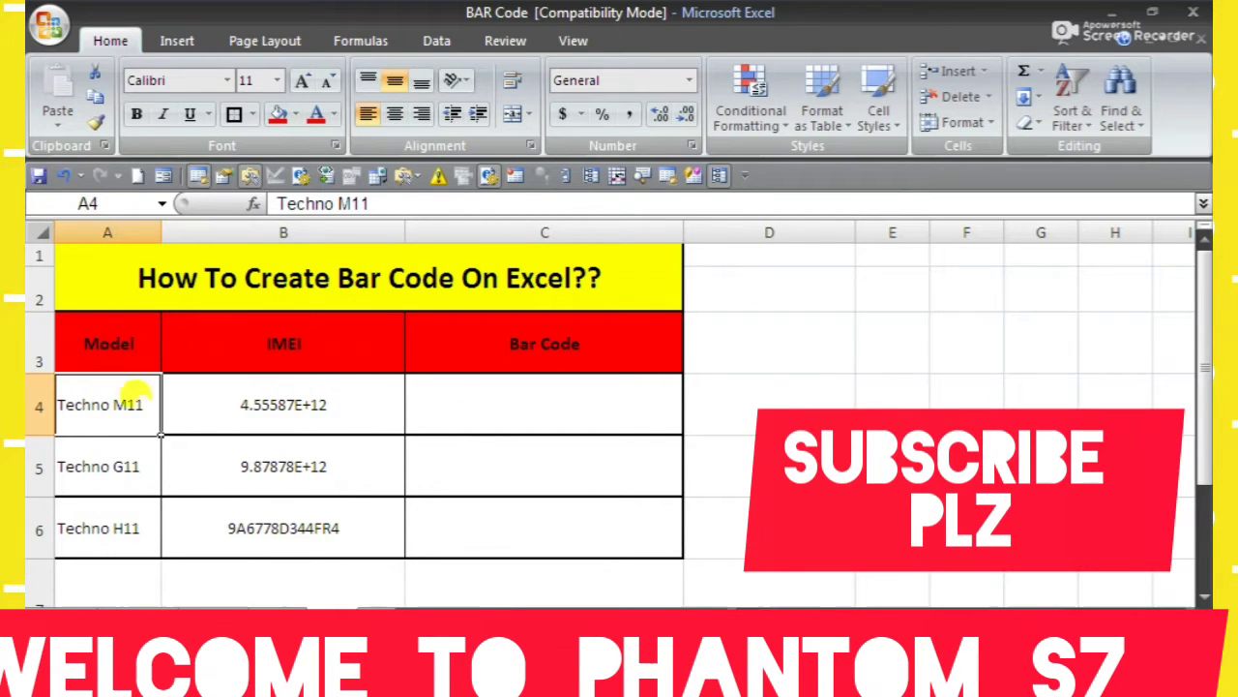
pyautogui.click(111, 342)
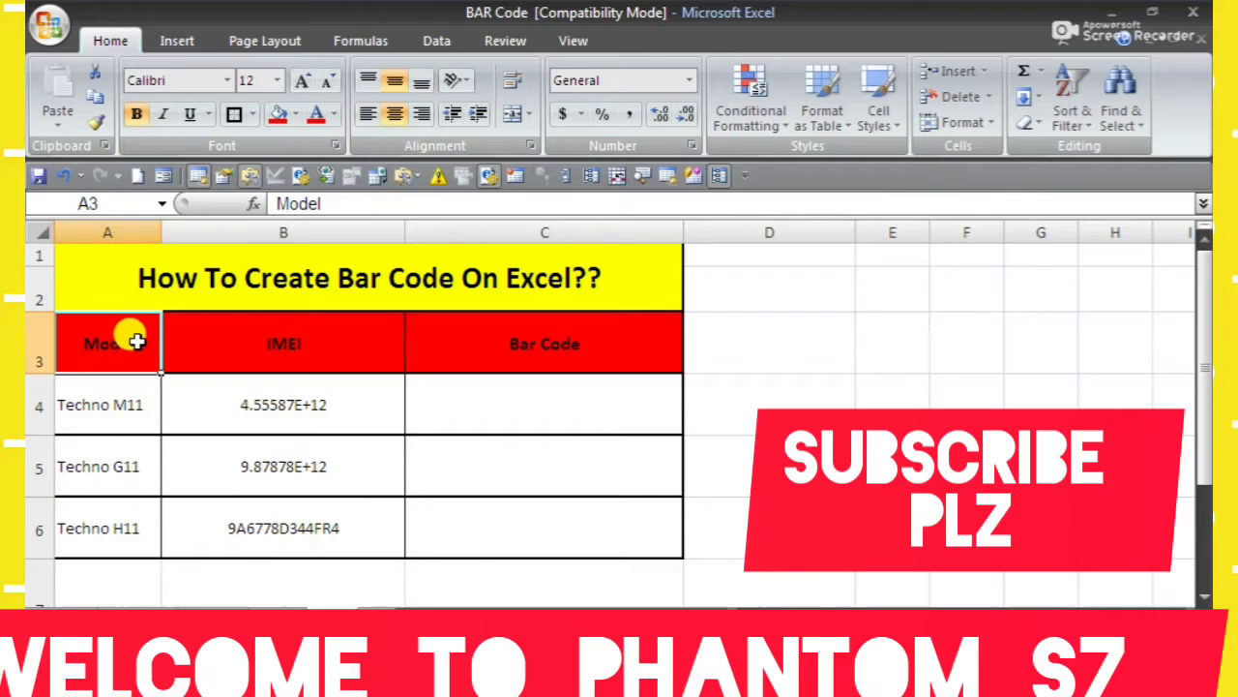
pyautogui.click(275, 345)
pyautogui.click(497, 343)
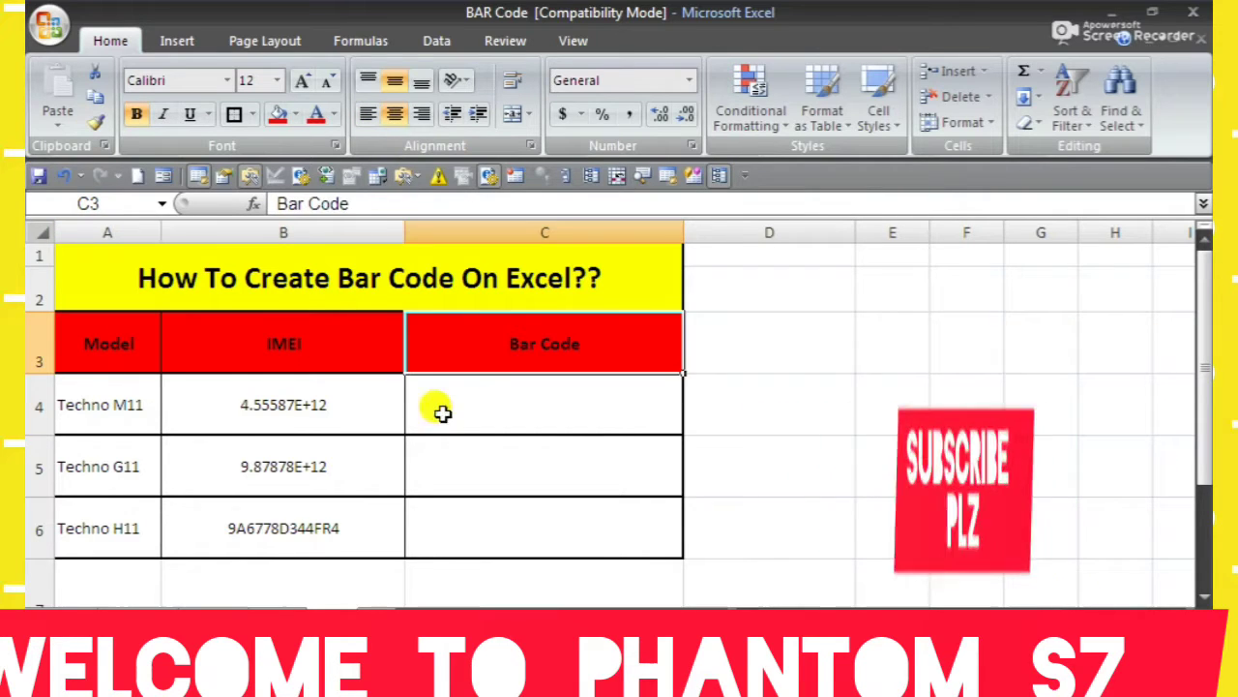
pyautogui.moveTo(465, 459); pyautogui.dragTo(475, 426)
pyautogui.click(292, 462)
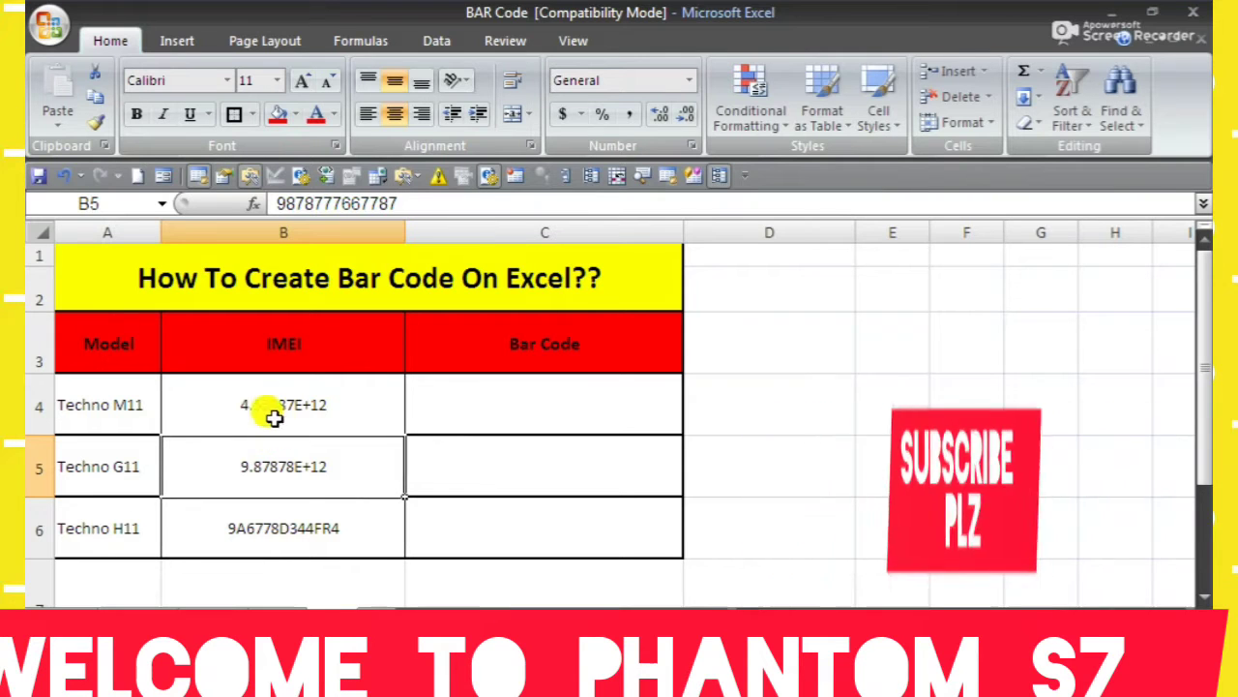
pyautogui.click(276, 412)
pyautogui.click(87, 397)
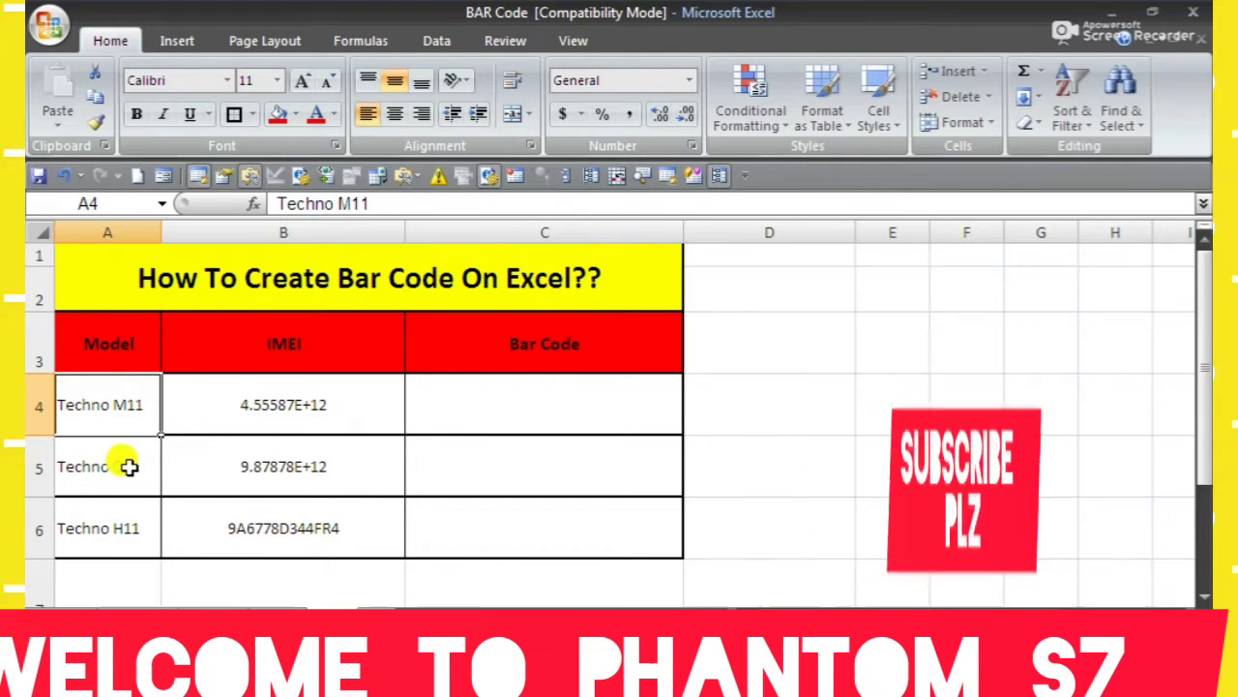
pyautogui.click(119, 528)
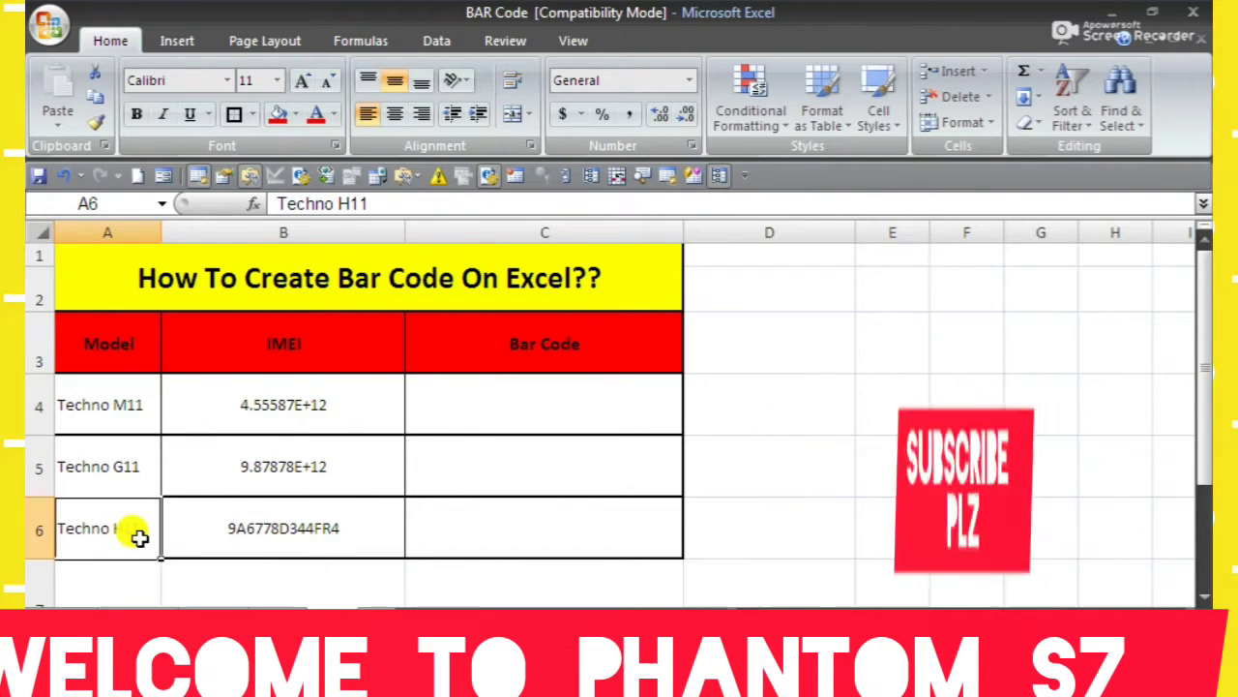
pyautogui.click(249, 402)
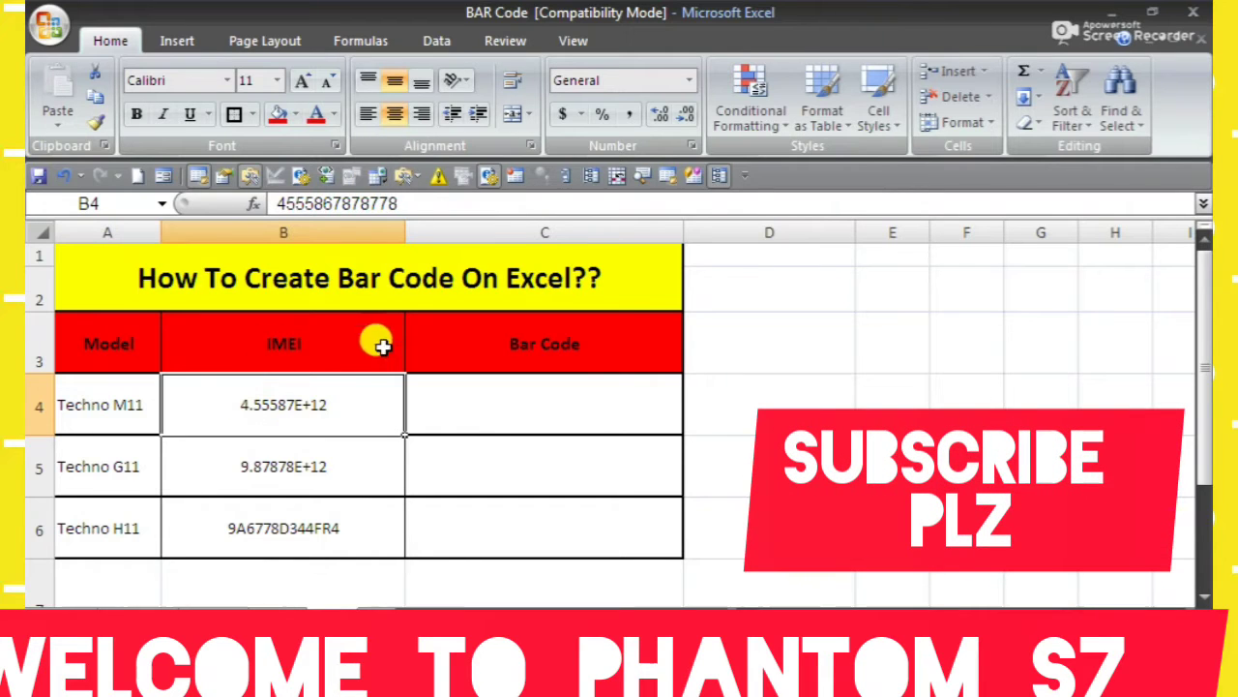
pyautogui.click(407, 204)
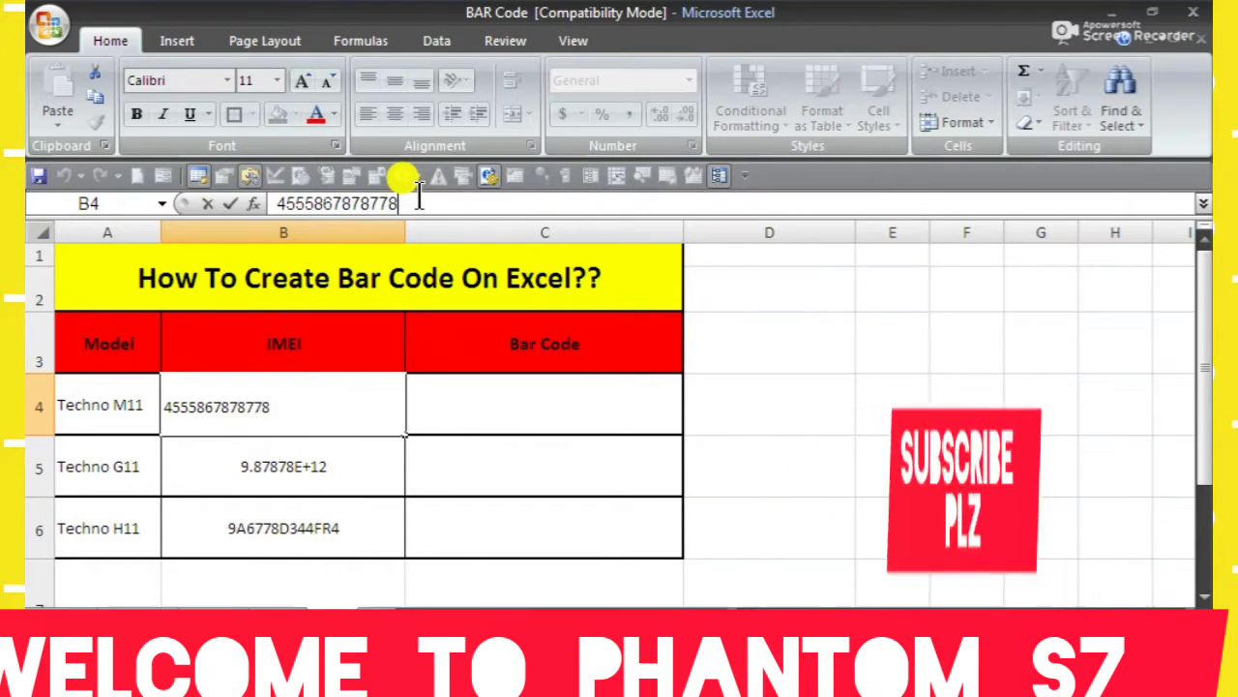
pyautogui.write('23')
pyautogui.press('Return')
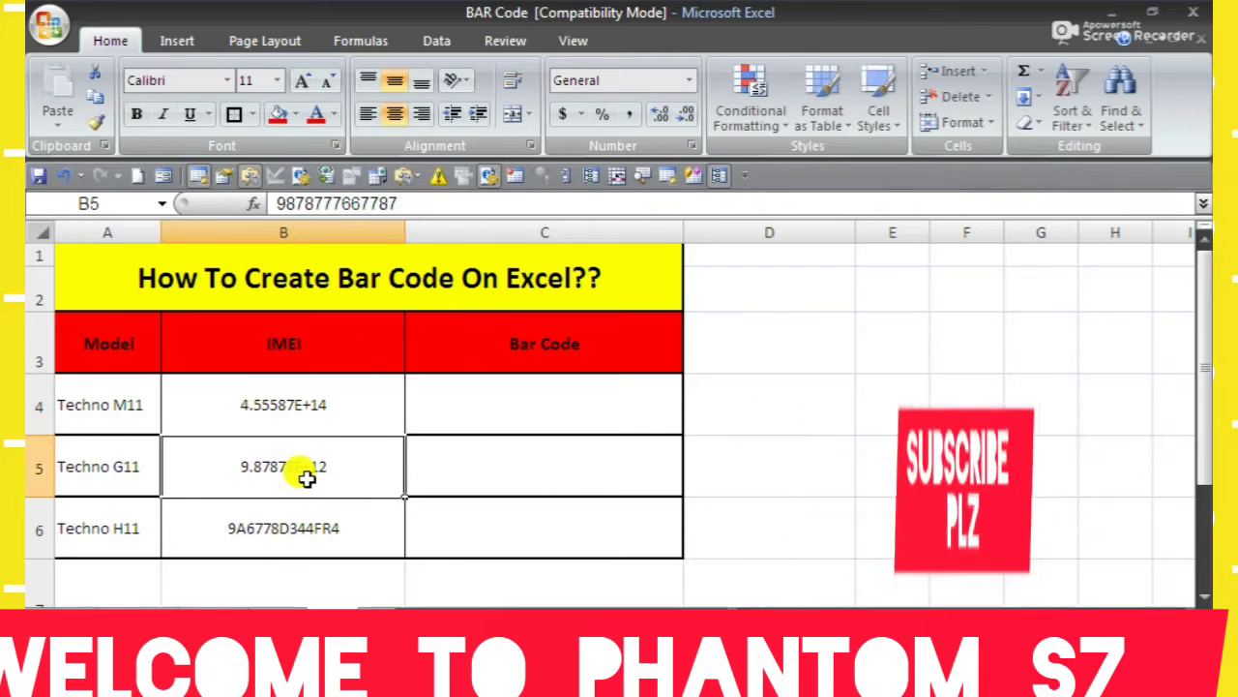
pyautogui.click(420, 204)
pyautogui.write('34')
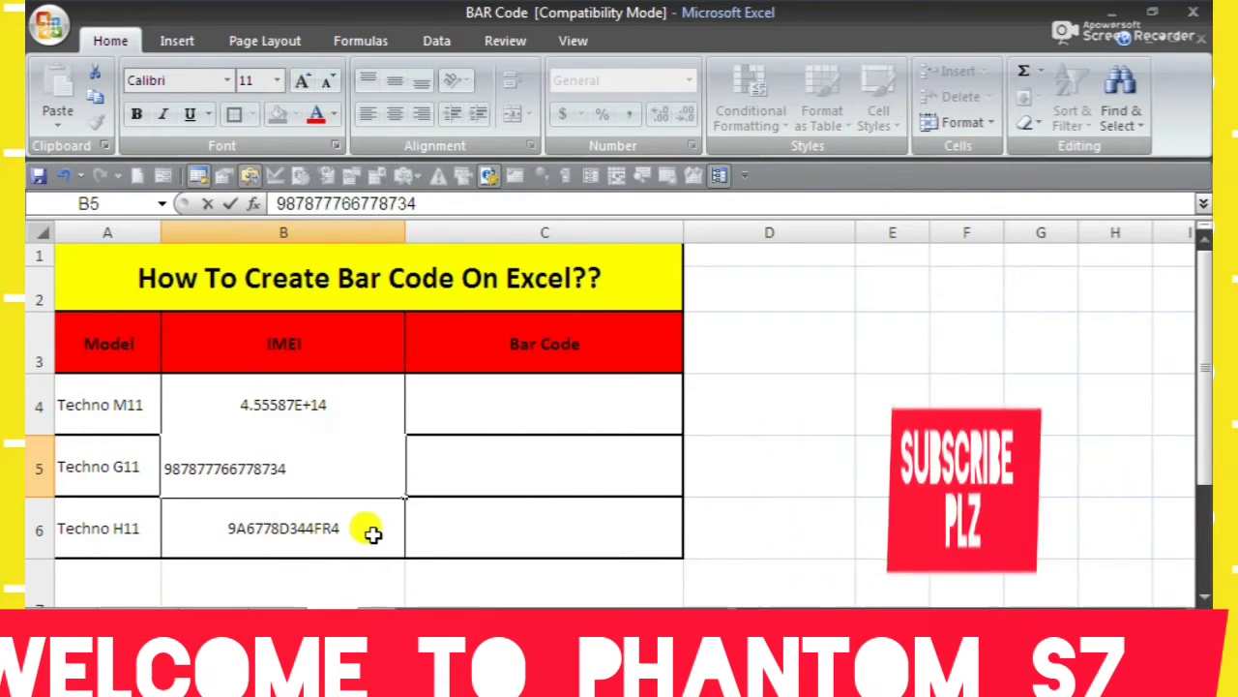
pyautogui.click(367, 525)
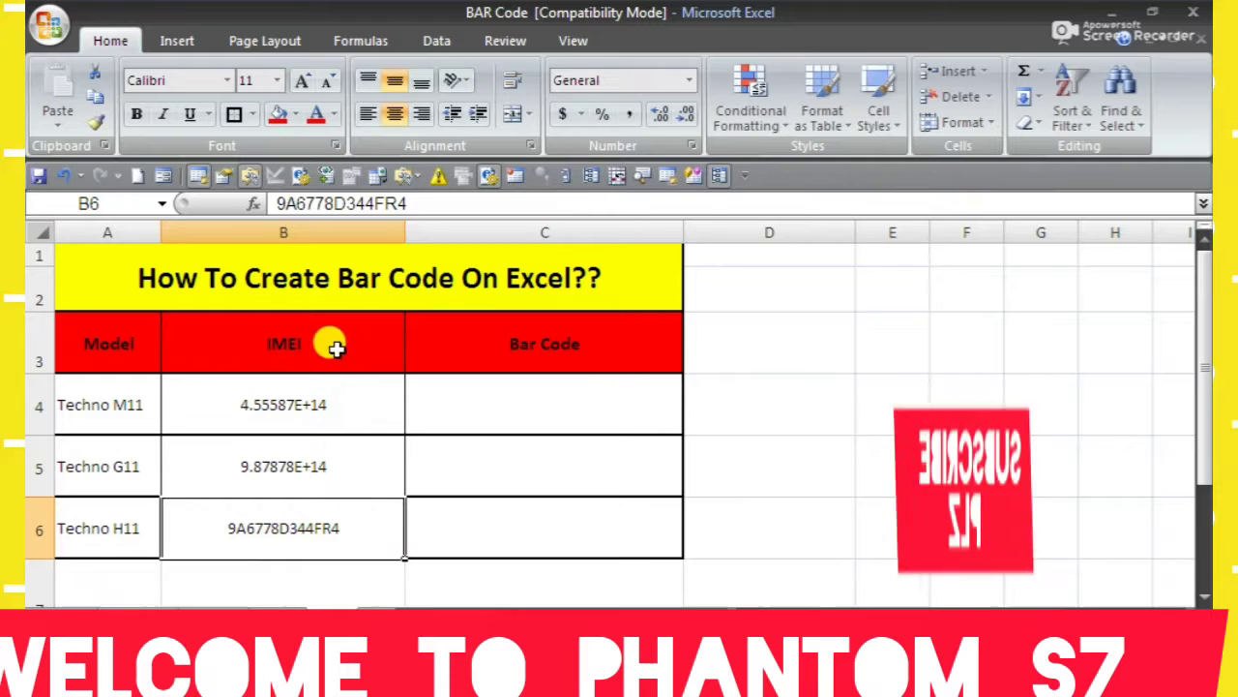
pyautogui.click(428, 207)
pyautogui.write('56')
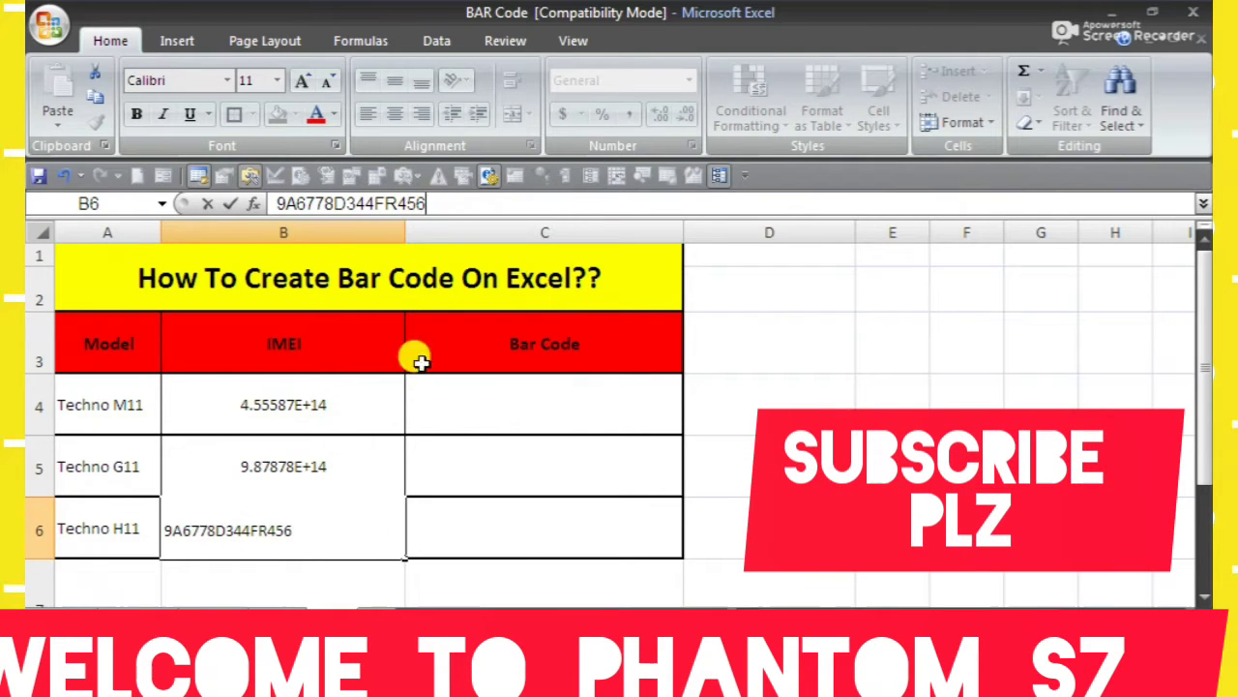
pyautogui.click(475, 512)
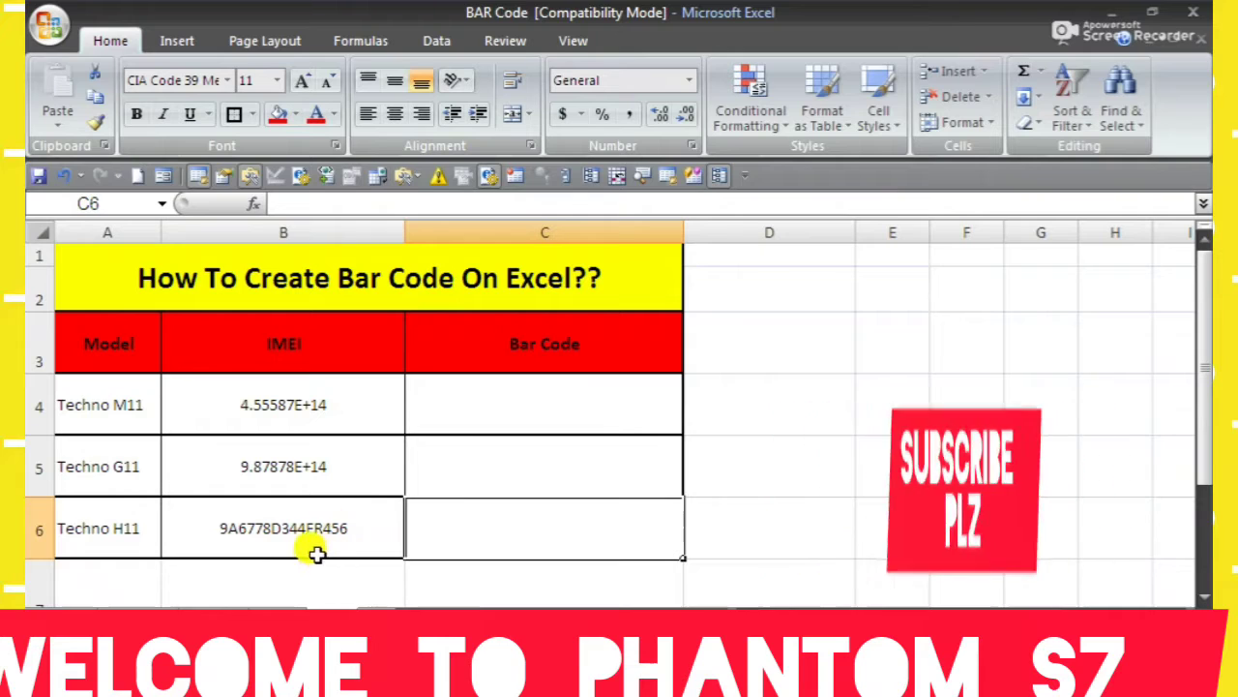
pyautogui.click(331, 528)
# Step: Check the lengthened IMEI values in B4:B6
pyautogui.click(296, 403)
pyautogui.click(287, 469)
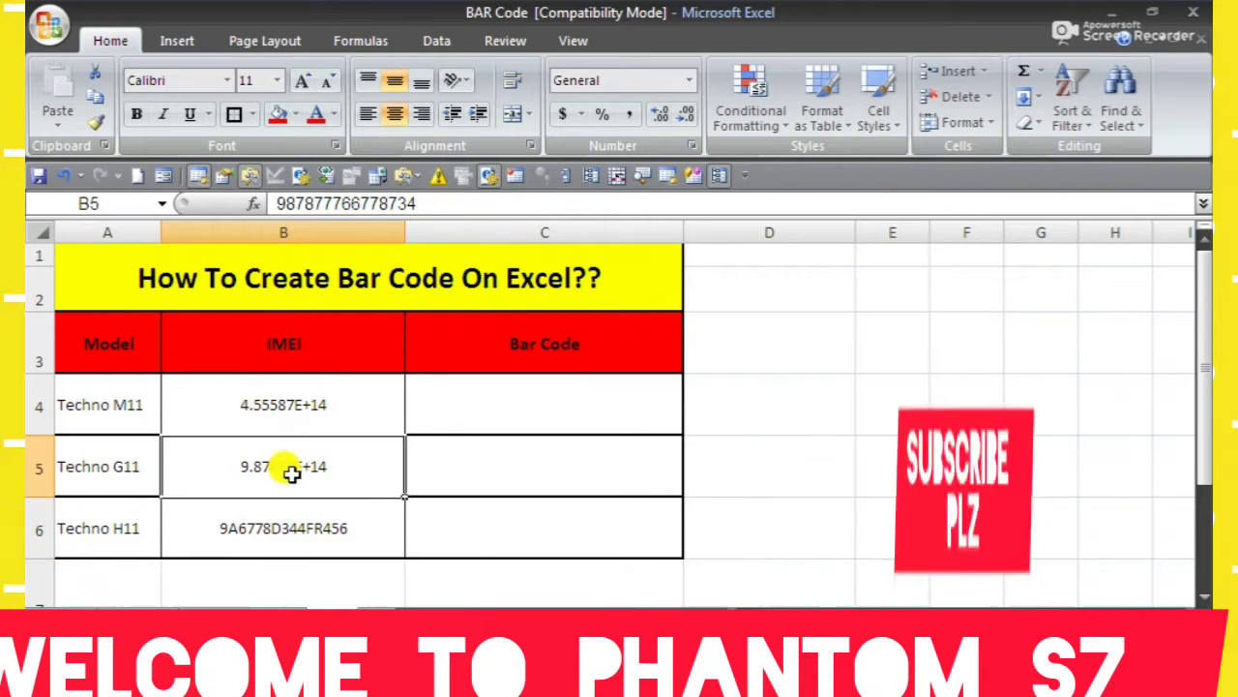
pyautogui.click(429, 207)
pyautogui.click(241, 455)
pyautogui.click(272, 530)
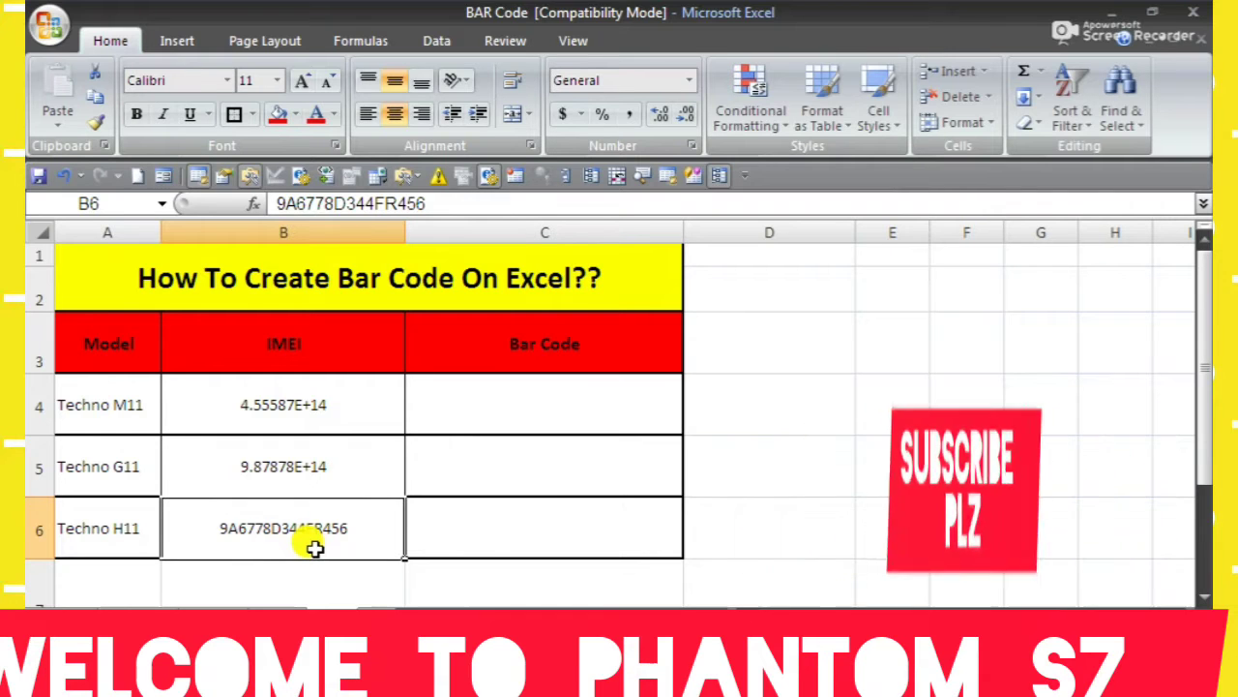
pyautogui.press('Right')
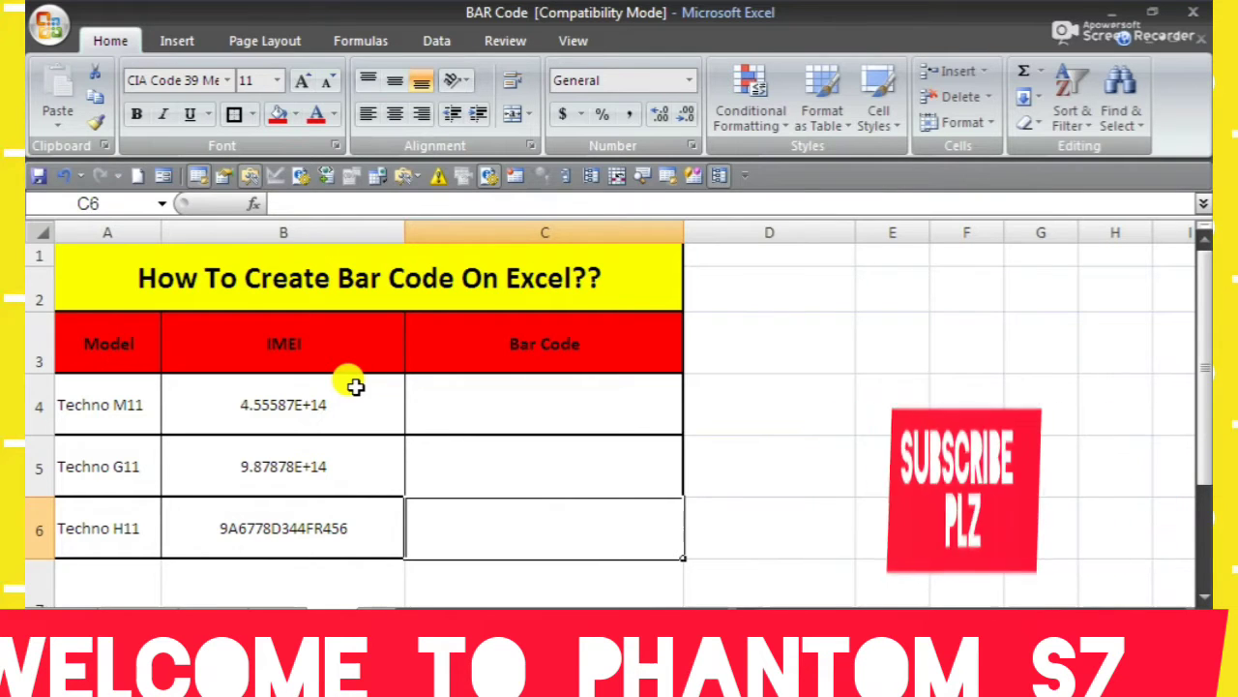
# Step: Apply the Text number format to the IMEI cells B4:B6
pyautogui.moveTo(350, 387); pyautogui.dragTo(324, 545)
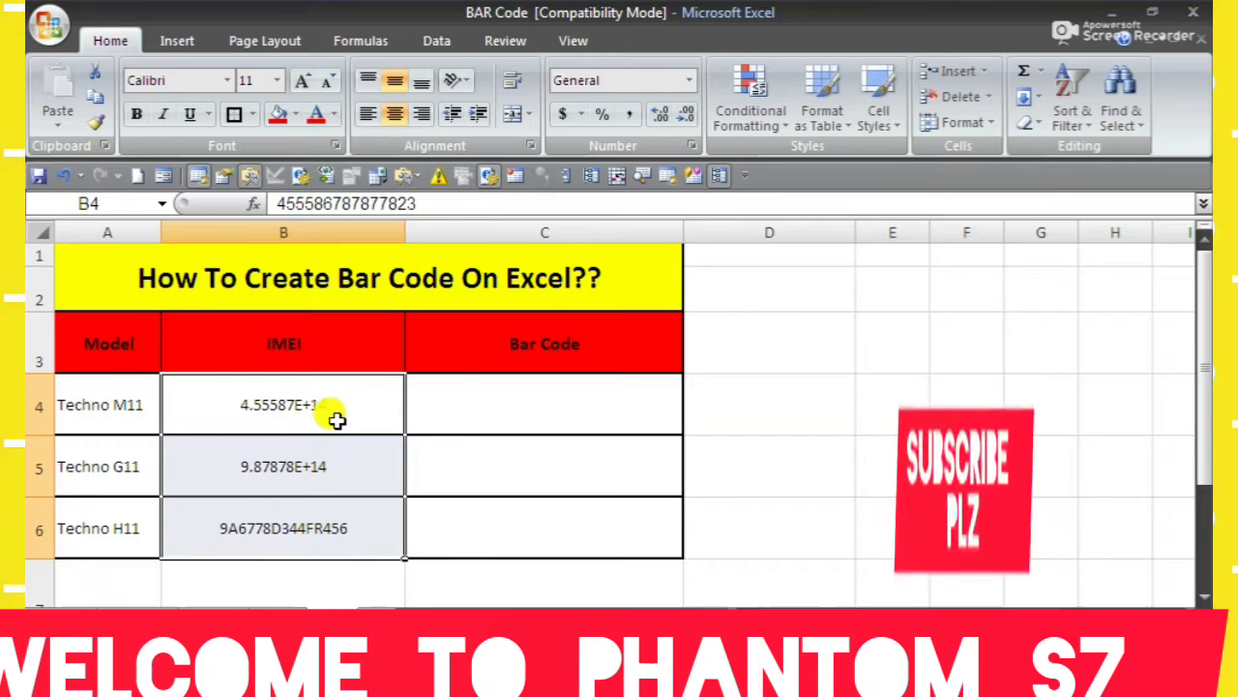
pyautogui.click(458, 400)
pyautogui.moveTo(359, 404); pyautogui.dragTo(341, 505)
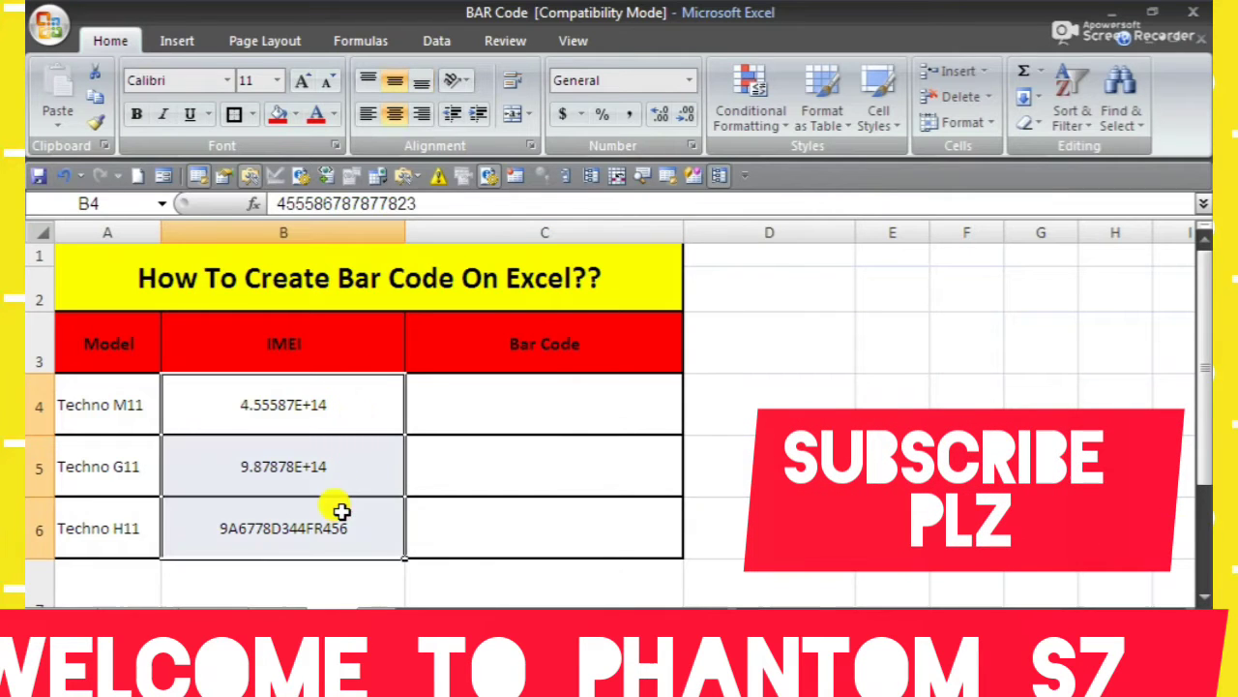
pyautogui.click(689, 80)
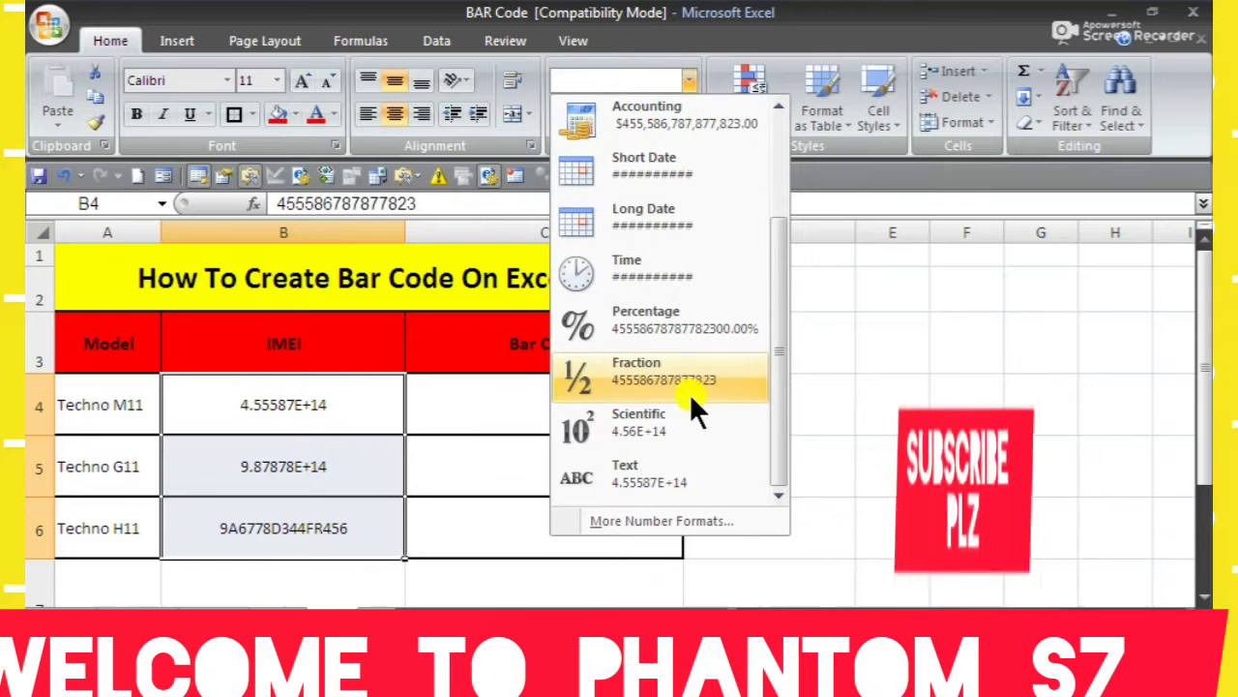
pyautogui.click(624, 488)
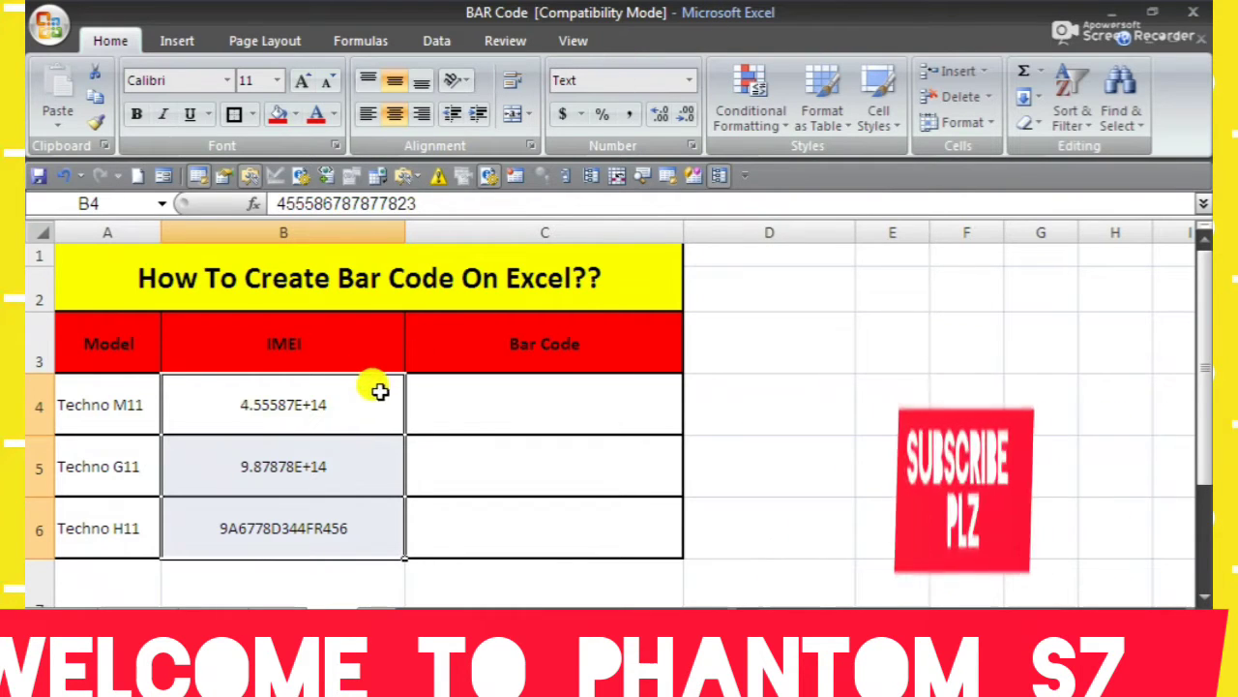
pyautogui.moveTo(326, 410); pyautogui.dragTo(314, 513)
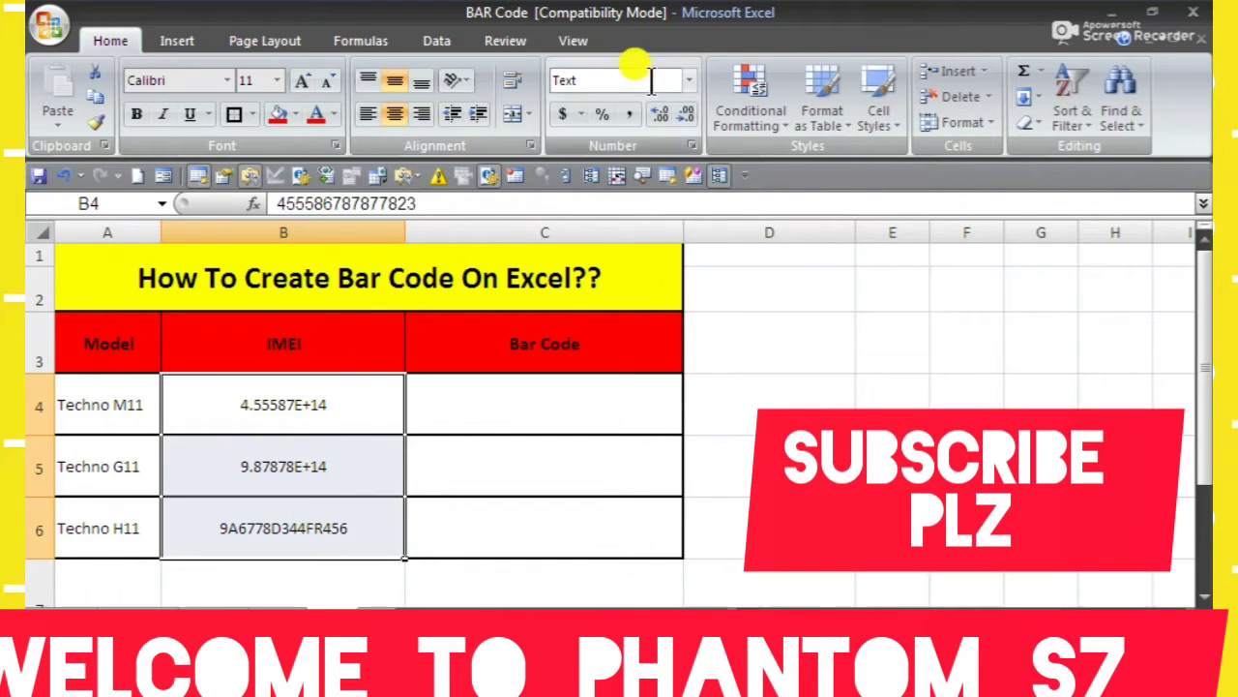
# Step: Return Bar Code cells C4:C6 to the Calibri font and start a formula in C4
pyautogui.click(443, 473)
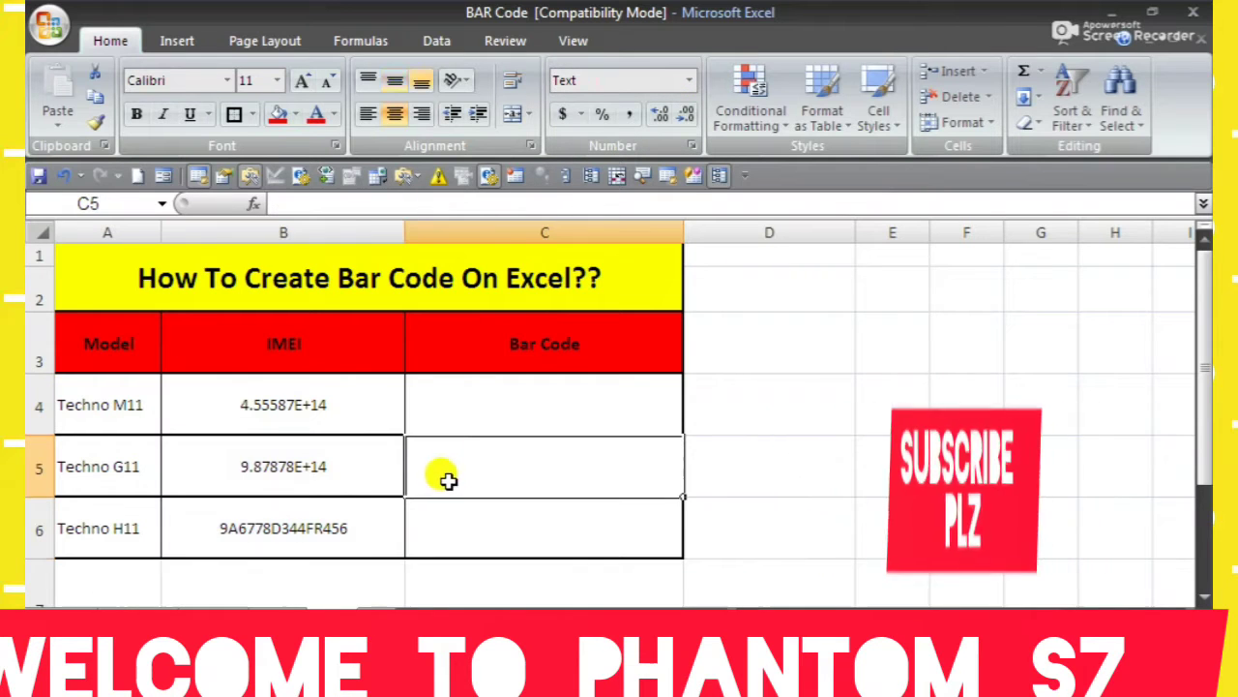
pyautogui.click(555, 397)
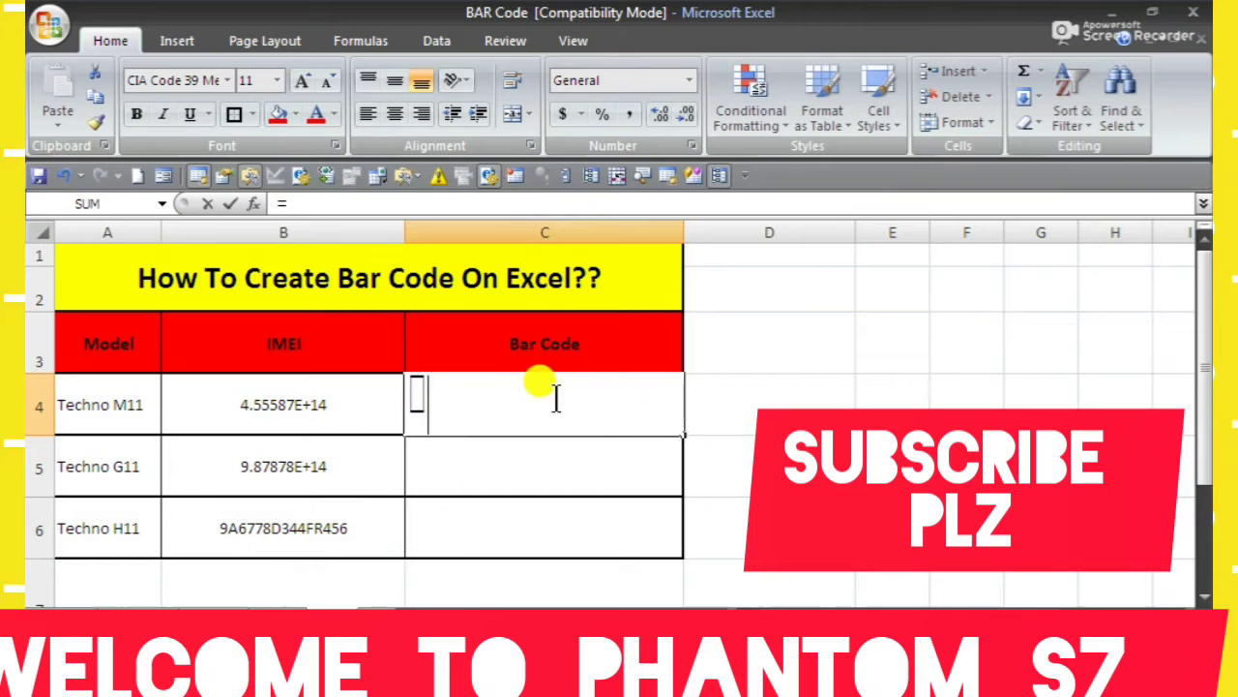
pyautogui.press('Escape')
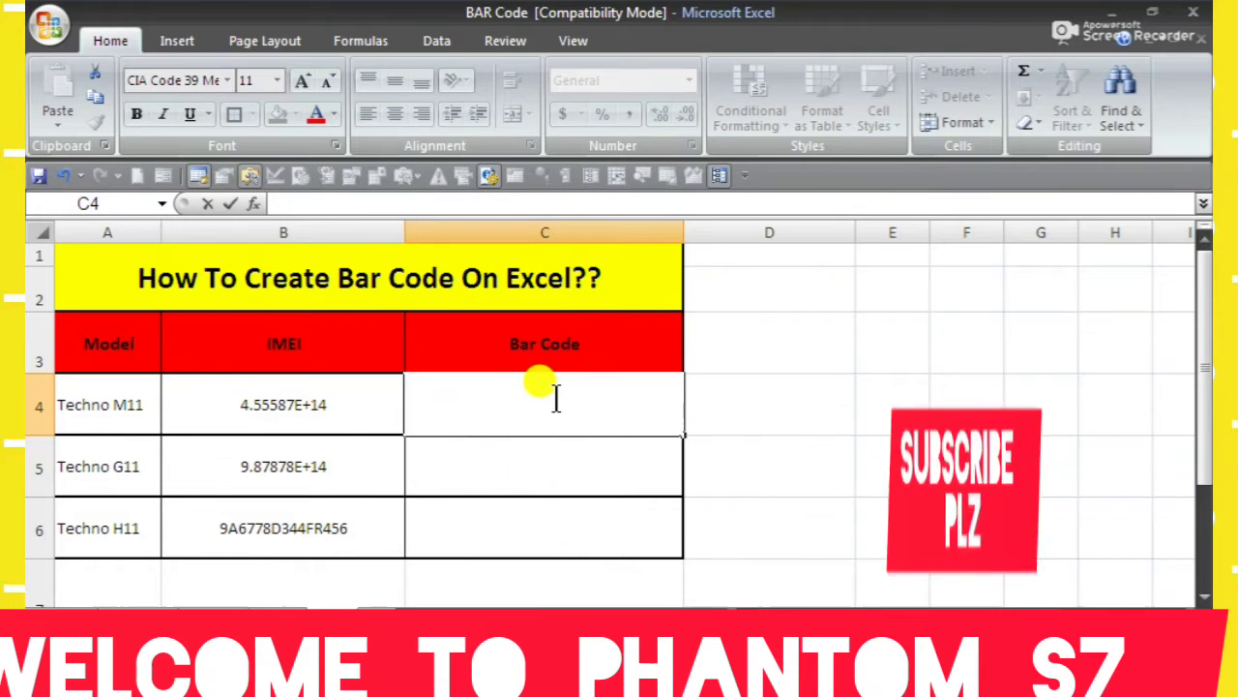
pyautogui.moveTo(558, 396); pyautogui.dragTo(528, 554)
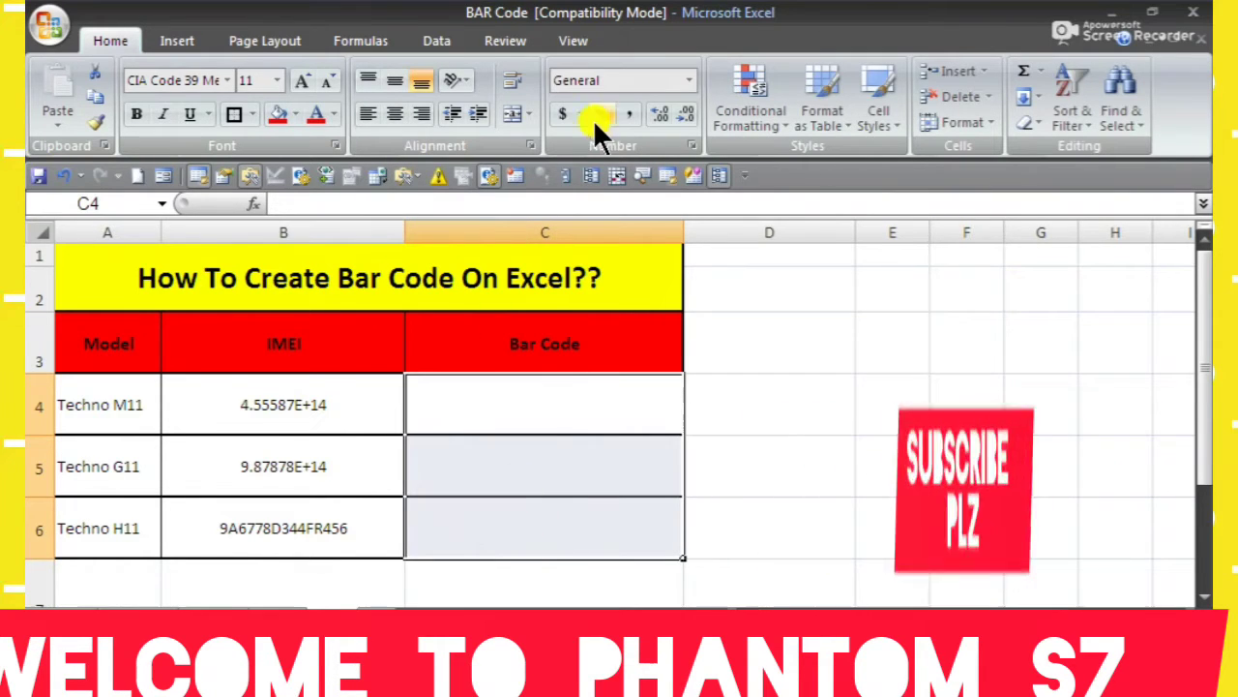
pyautogui.click(220, 80)
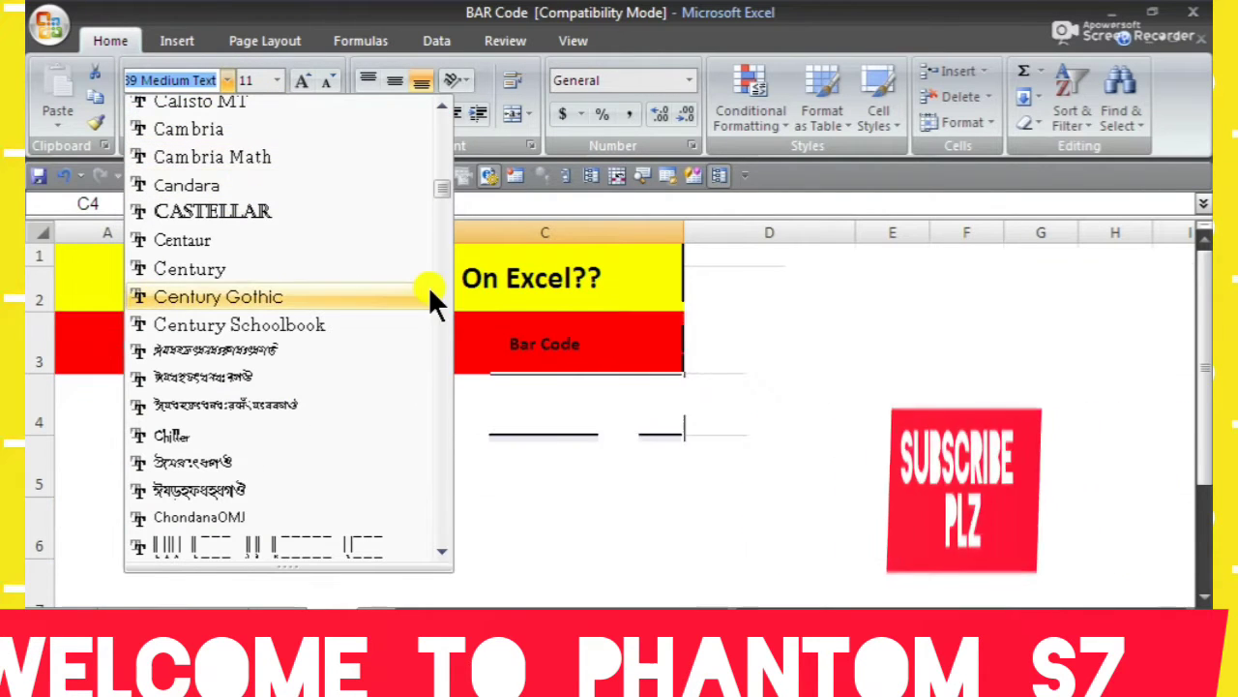
pyautogui.moveTo(445, 187); pyautogui.dragTo(329, 132)
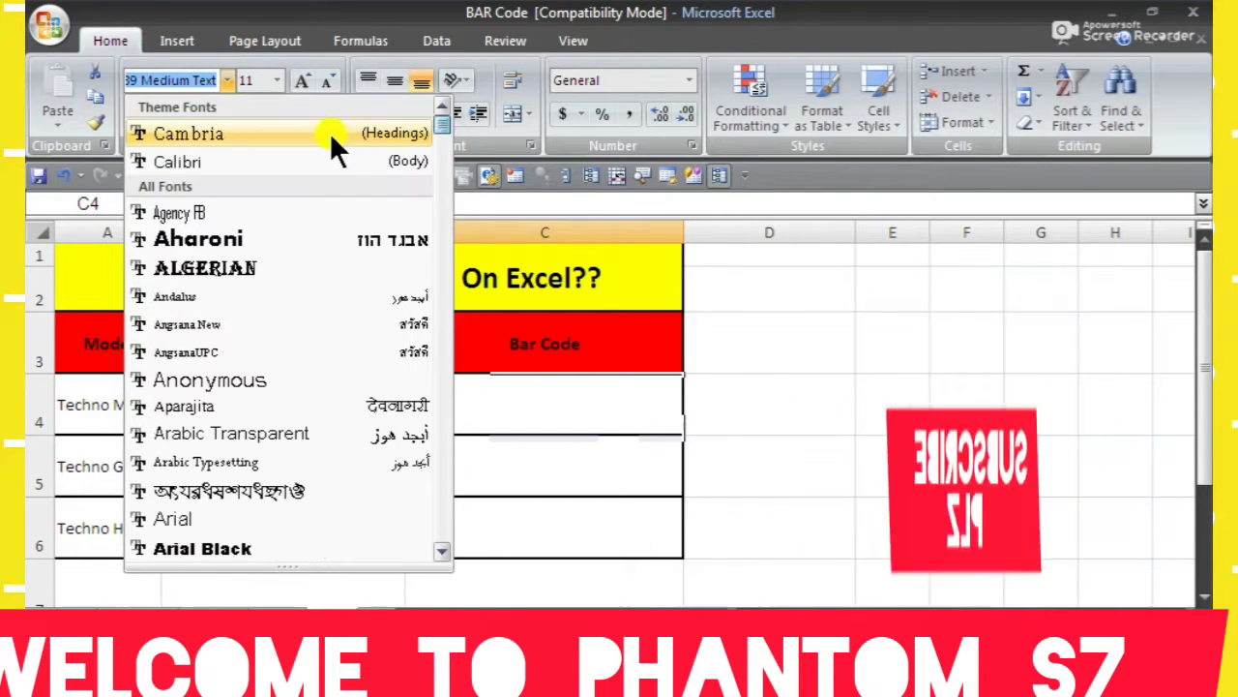
pyautogui.click(258, 159)
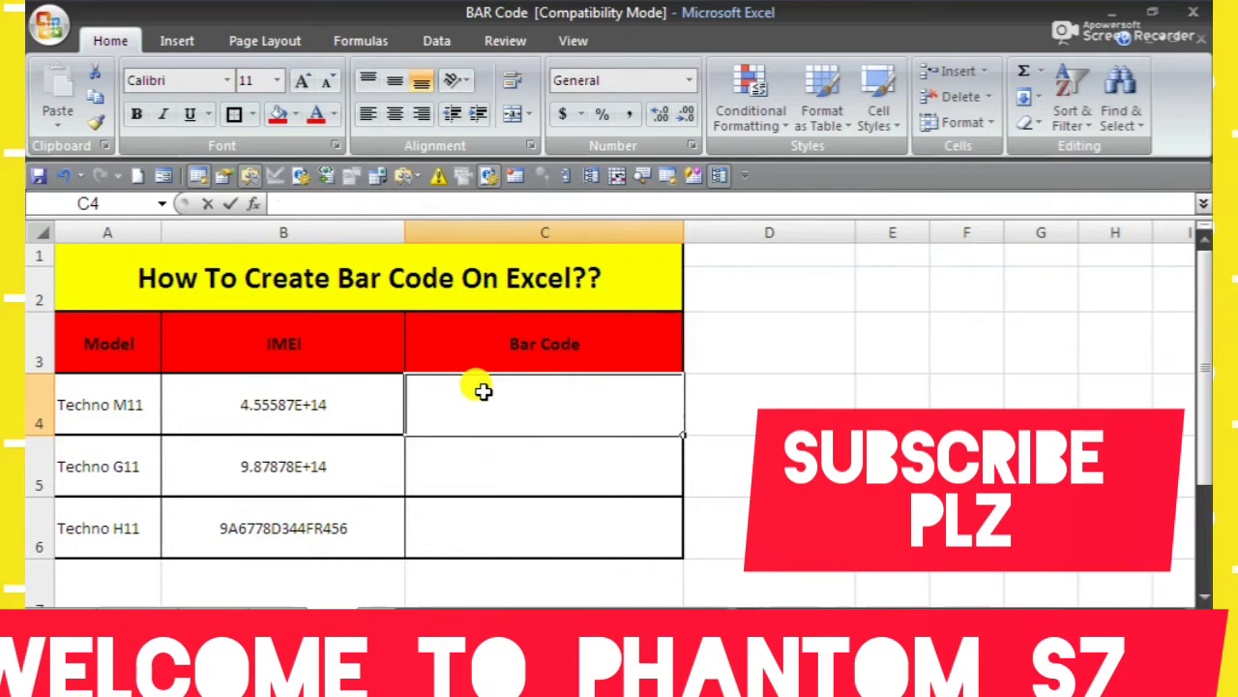
pyautogui.write('=')
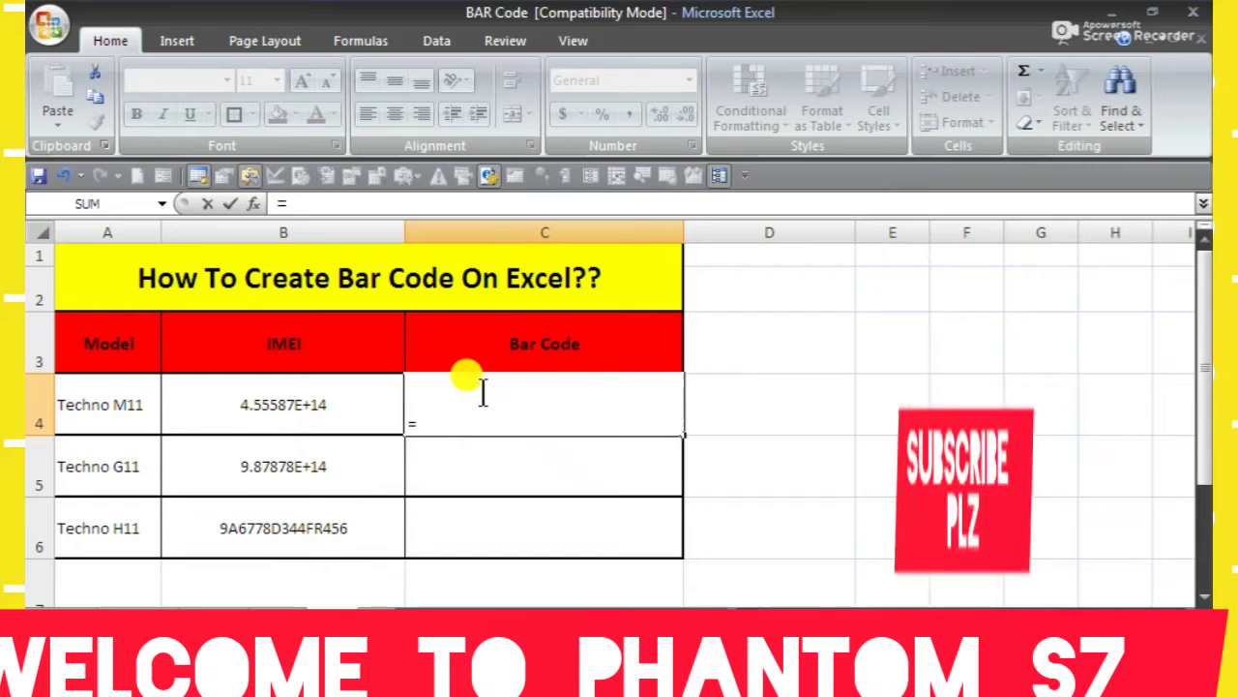
pyautogui.write('"')
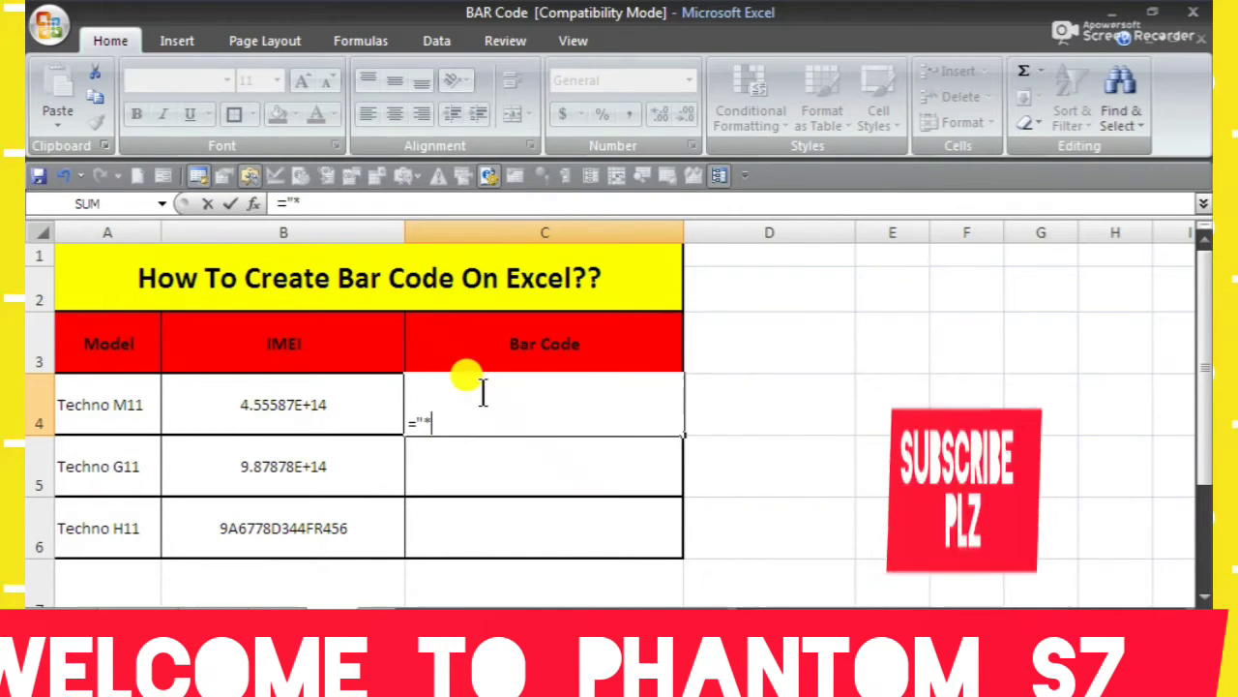
pyautogui.write('*"&B4')
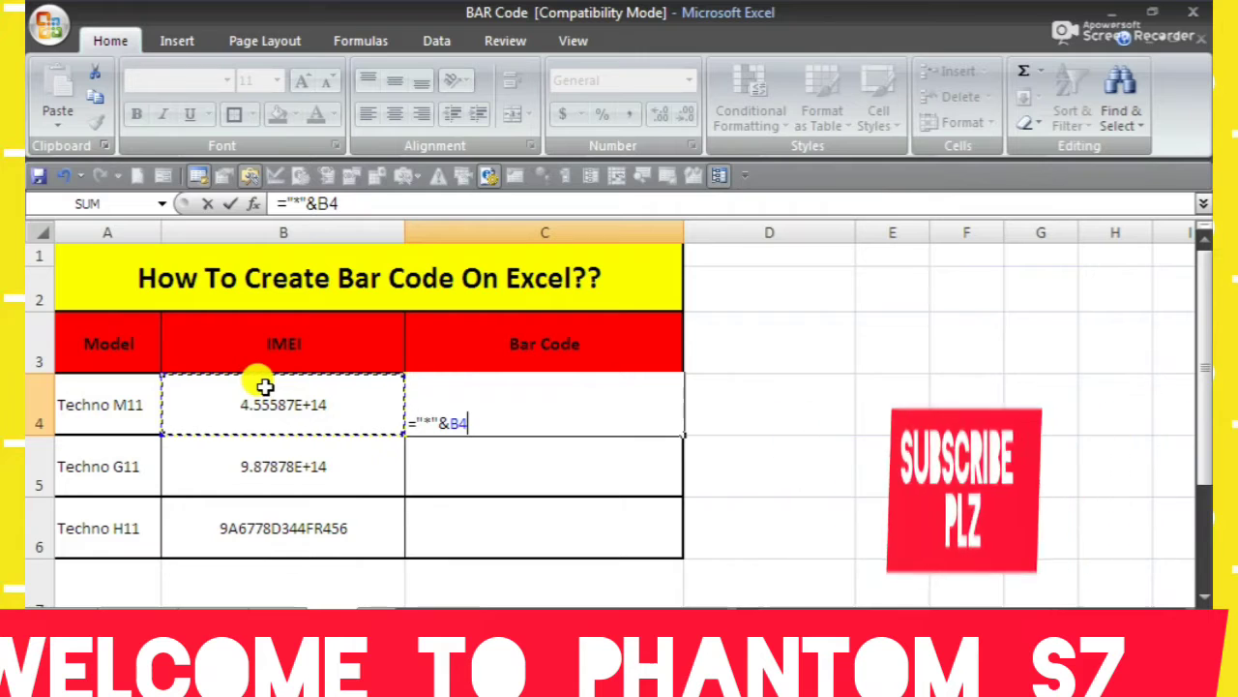
pyautogui.write('&')
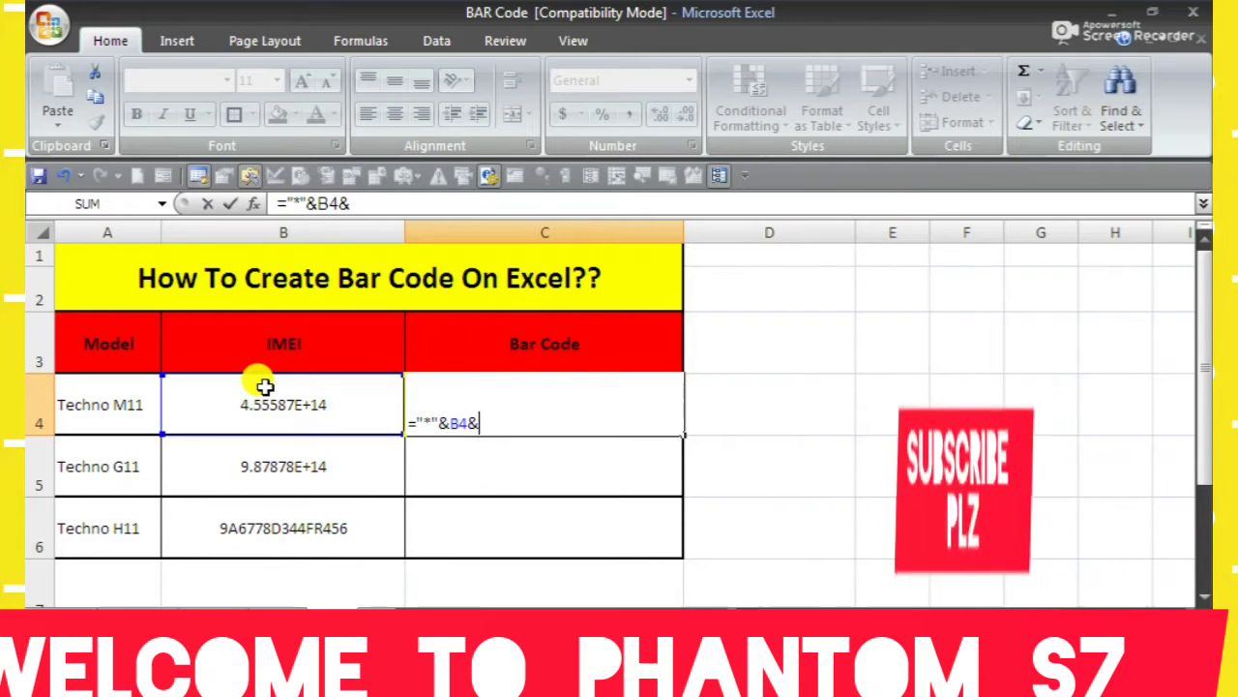
pyautogui.write('"*')
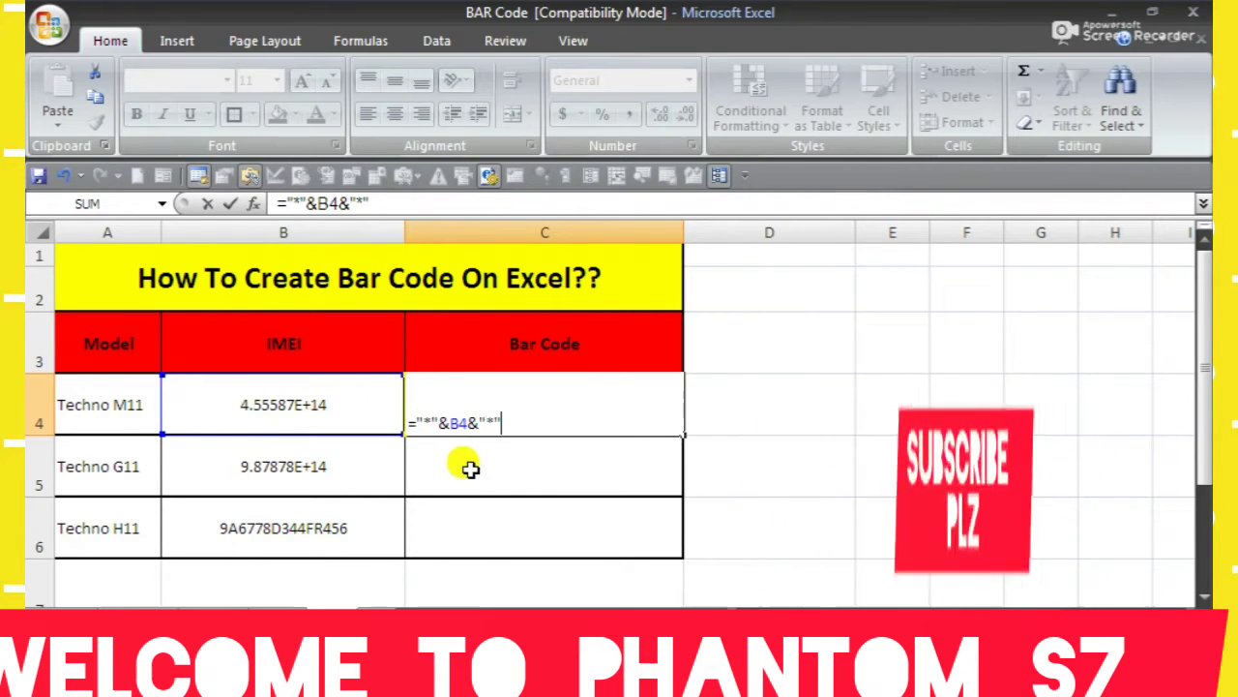
pyautogui.press('Return')
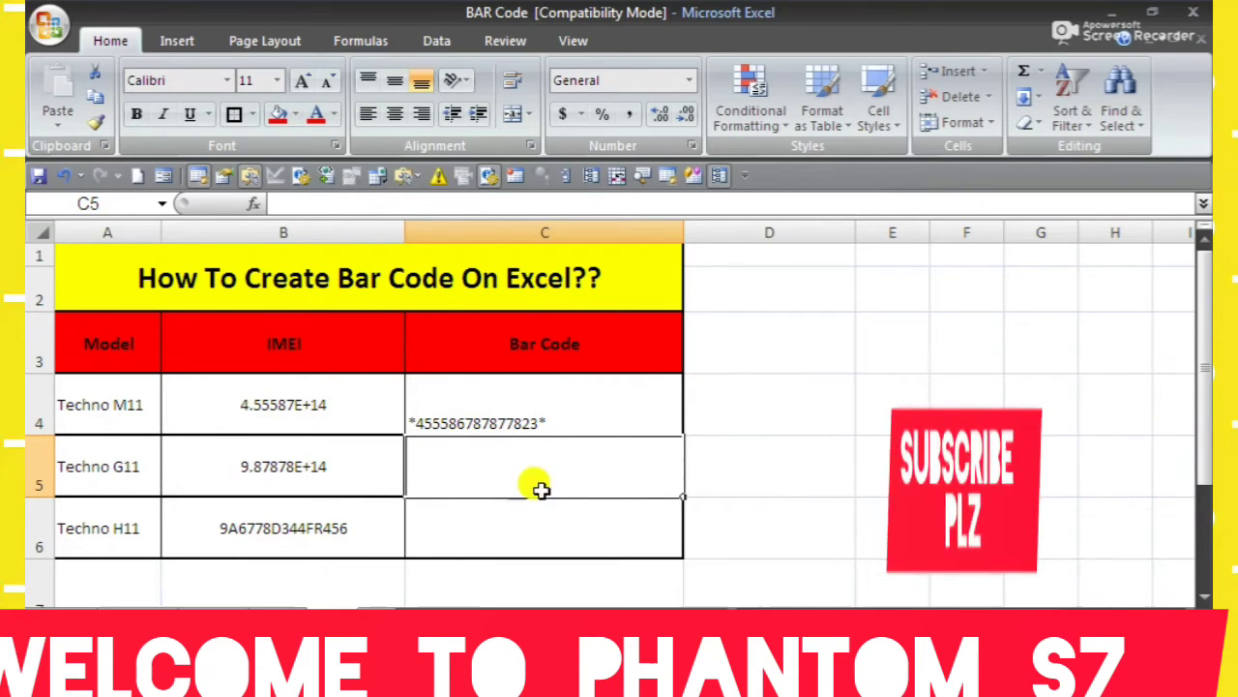
# Step: Fill the asterisk formula from C4 down to C6 and reselect C4:C6
pyautogui.click(628, 414)
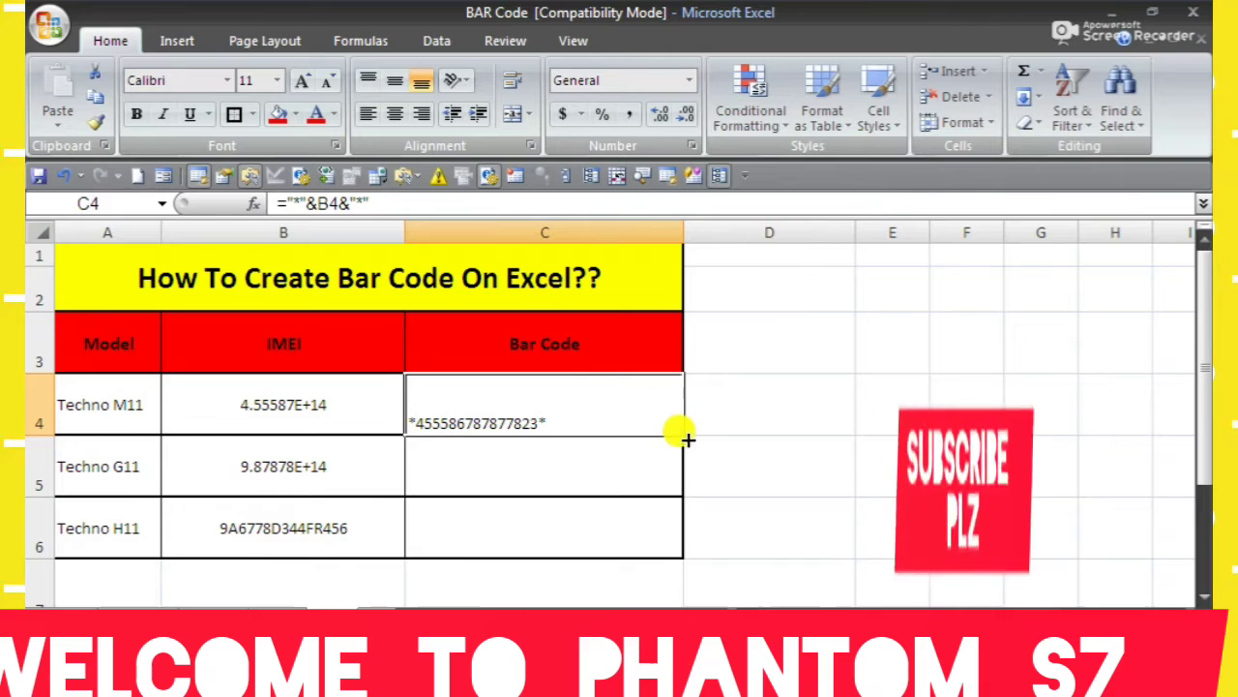
pyautogui.doubleClick(682, 434)
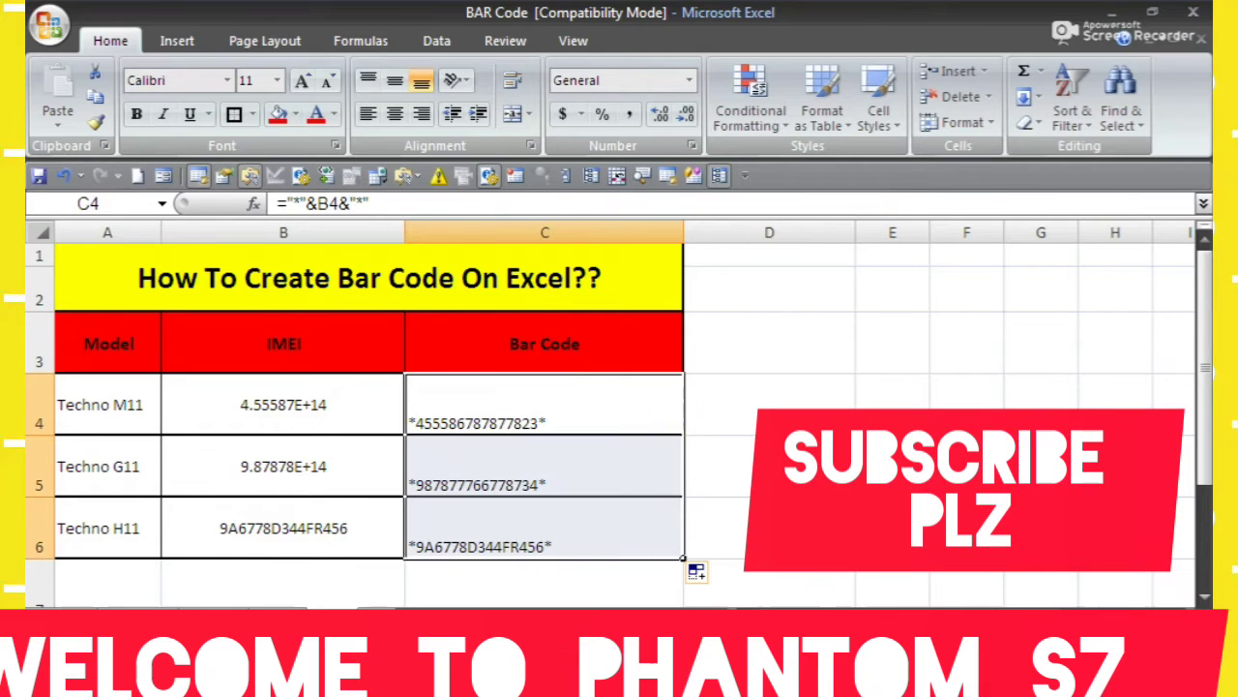
pyautogui.click(686, 555)
pyautogui.click(537, 411)
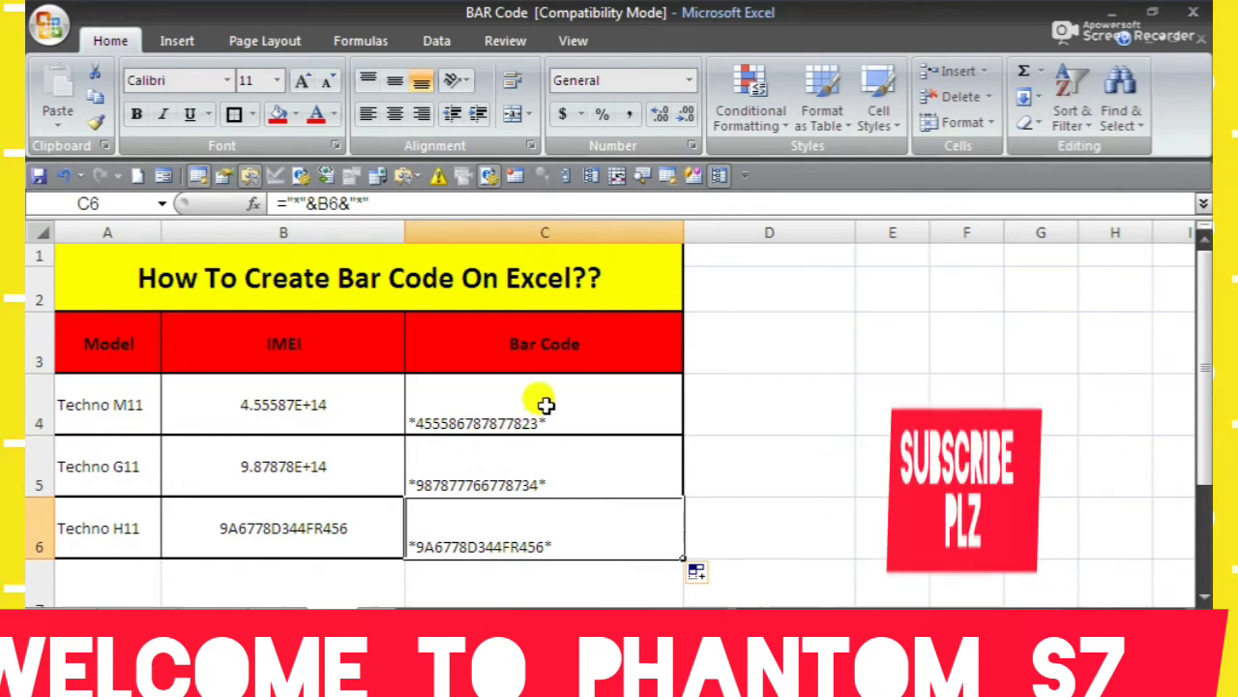
pyautogui.moveTo(523, 437); pyautogui.dragTo(520, 535)
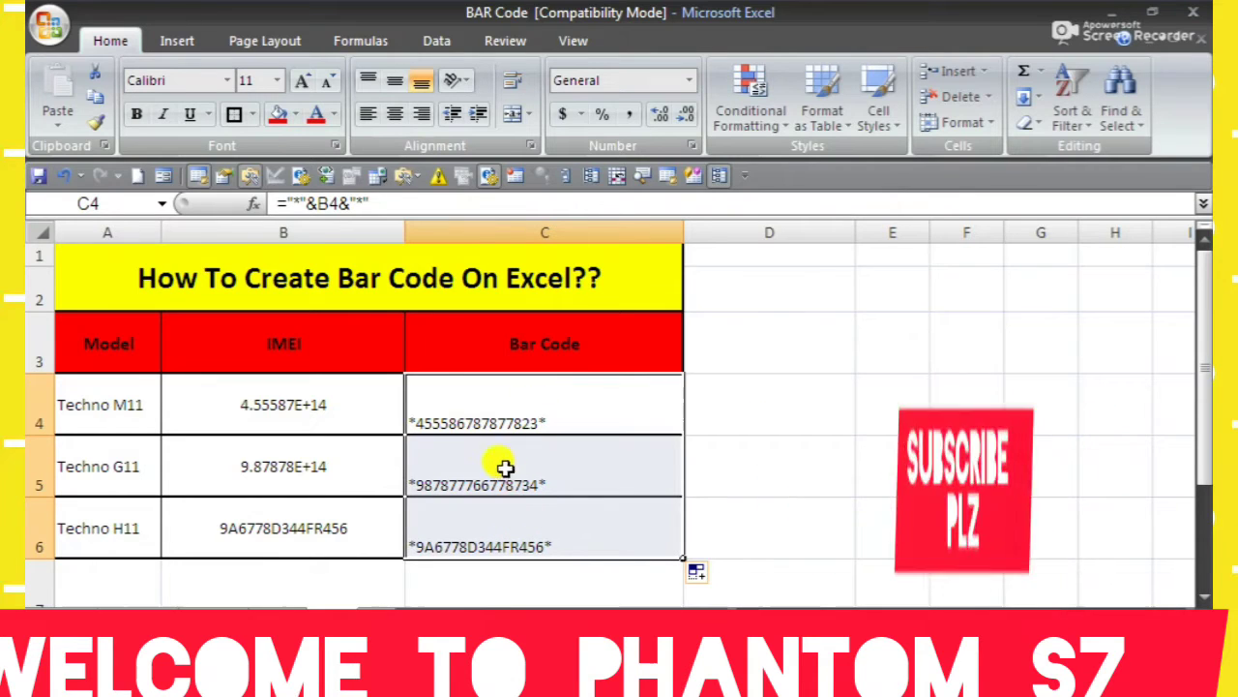
# Step: Apply the CIA Code 39 Medium Text font to C4:C6 and inspect the resulting barcodes
pyautogui.click(230, 83)
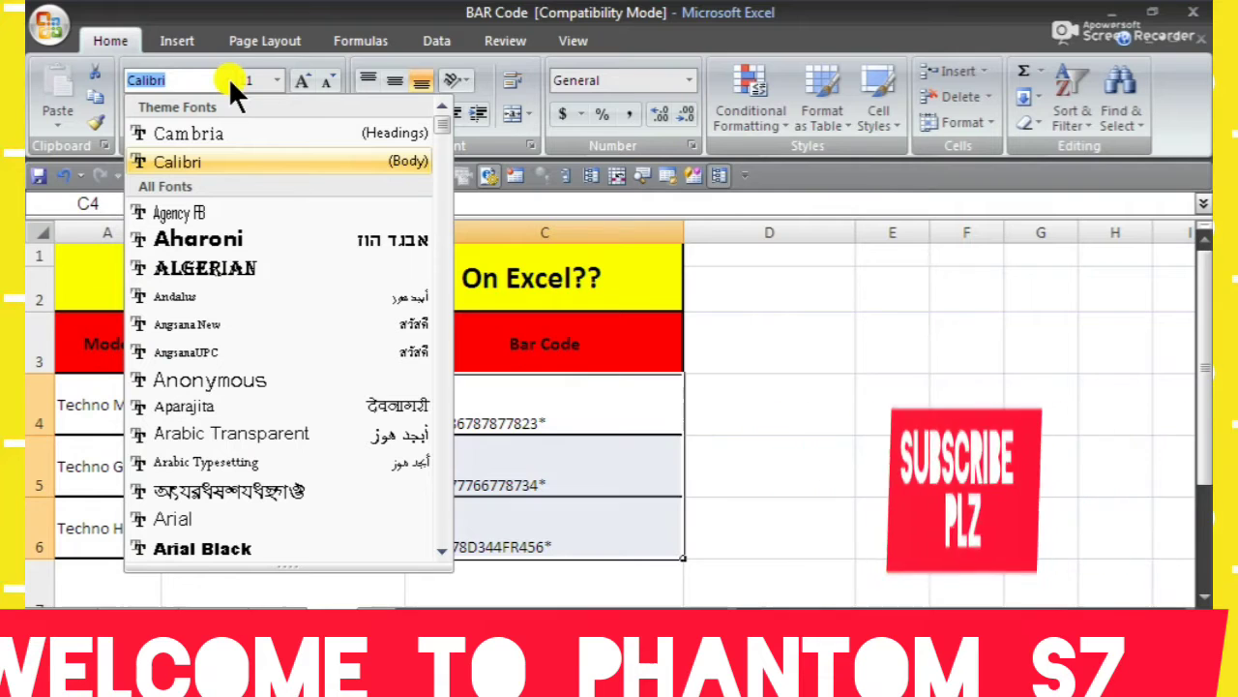
pyautogui.write('Code')
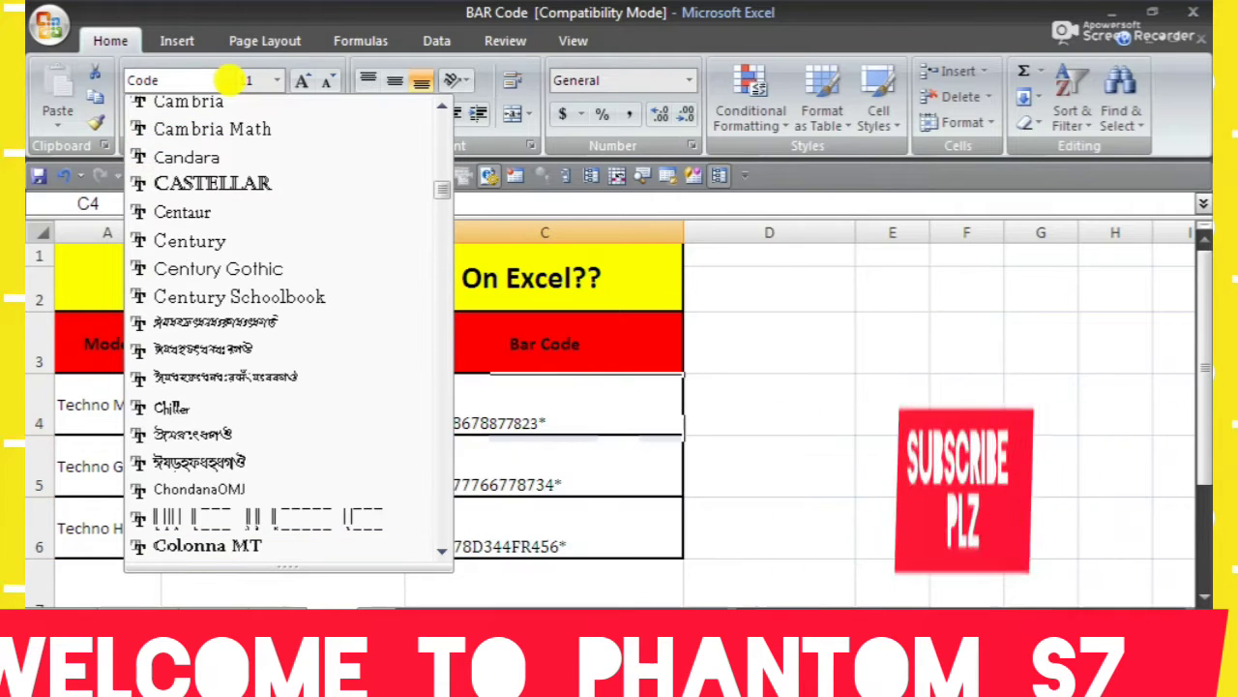
pyautogui.click(180, 510)
pyautogui.click(716, 455)
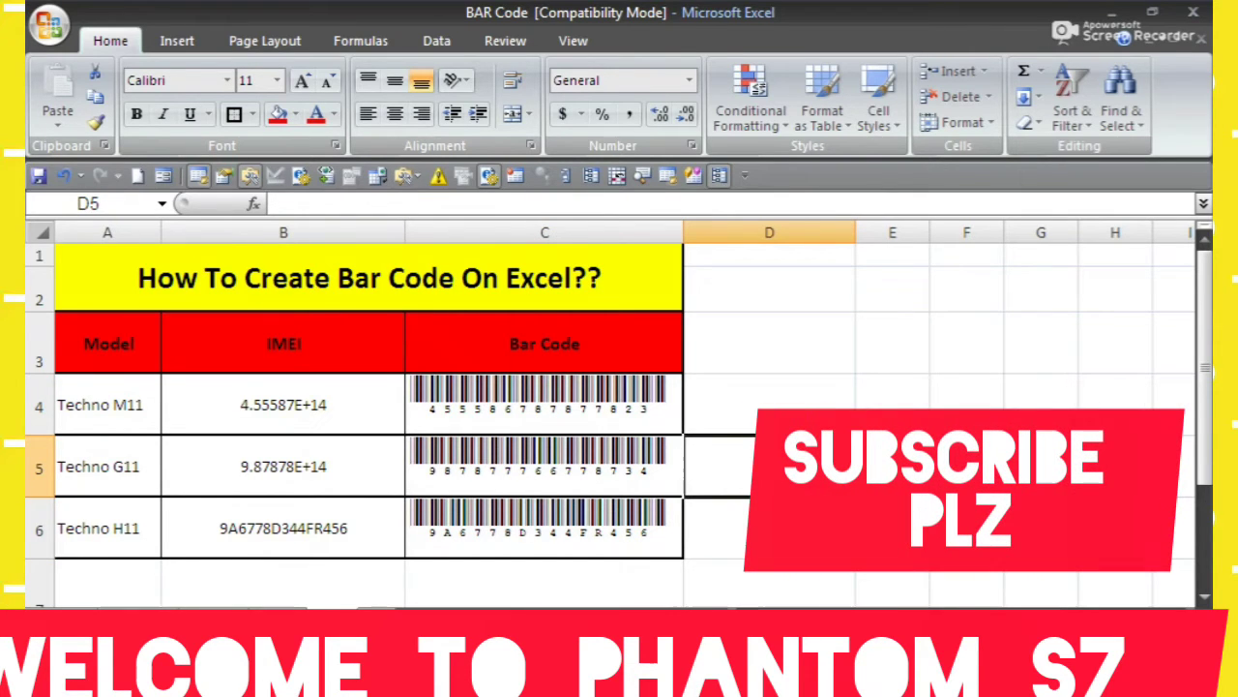
pyautogui.click(660, 405)
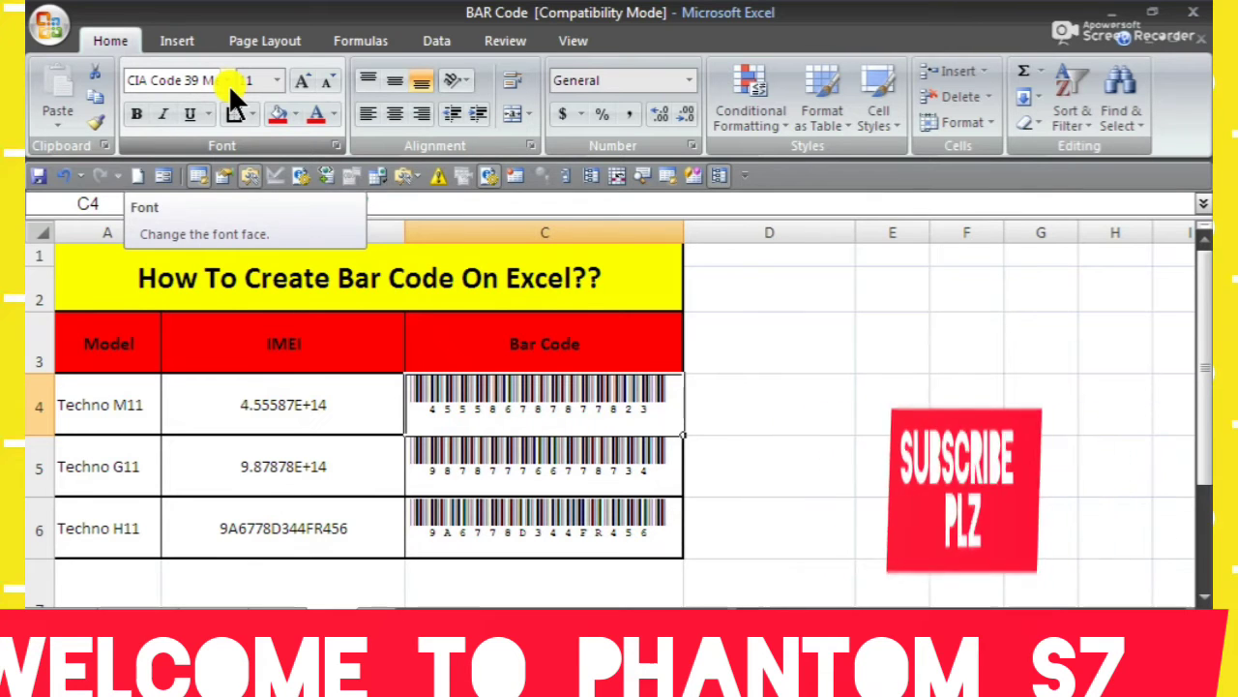
# Step: Review the three IMEI values, the C4 barcode formula and the font list
pyautogui.click(838, 462)
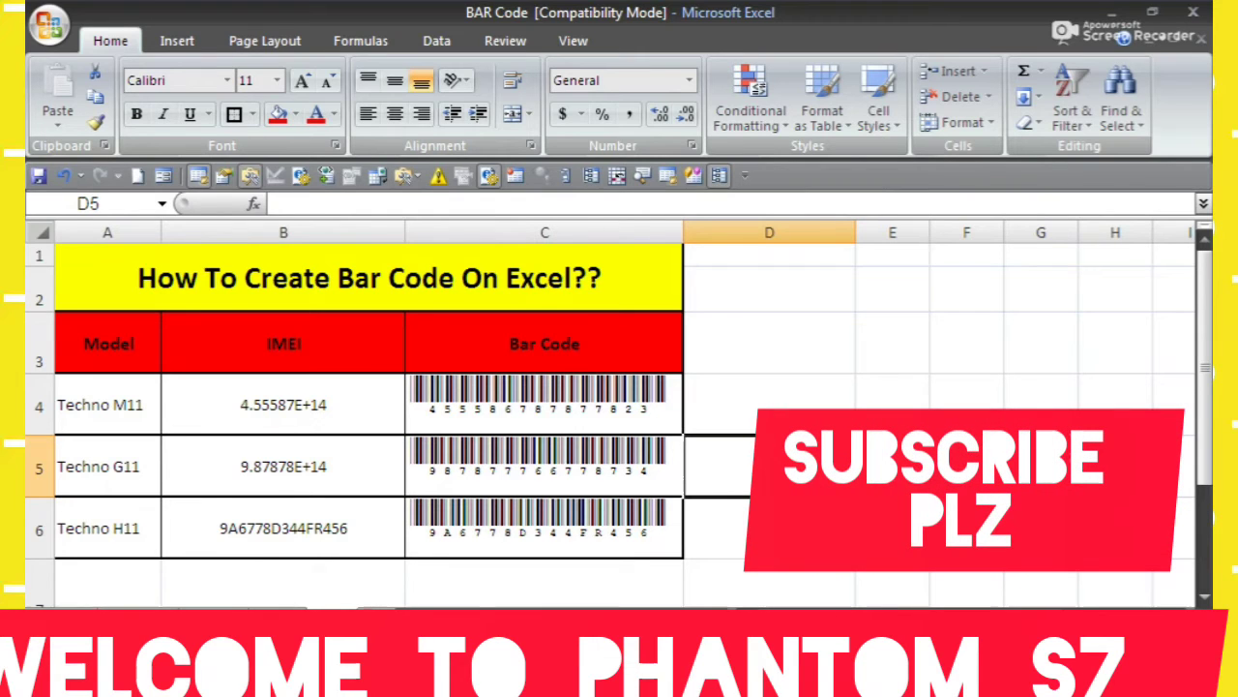
pyautogui.click(326, 397)
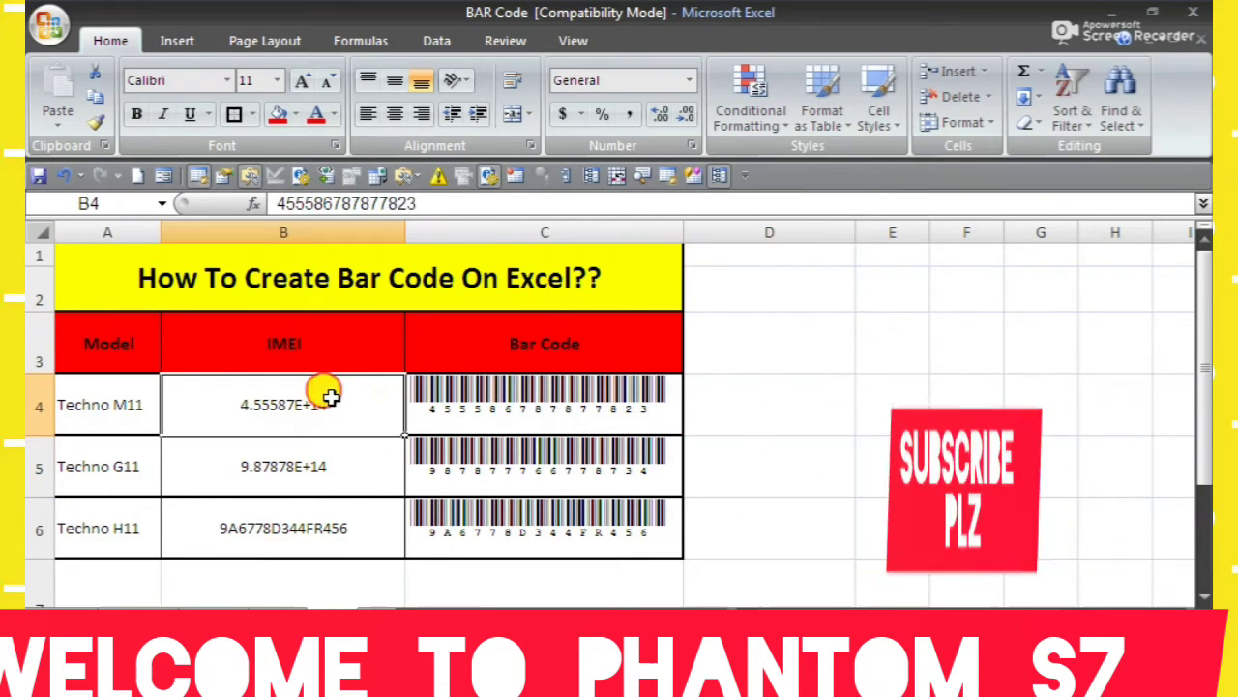
pyautogui.click(304, 461)
pyautogui.click(326, 513)
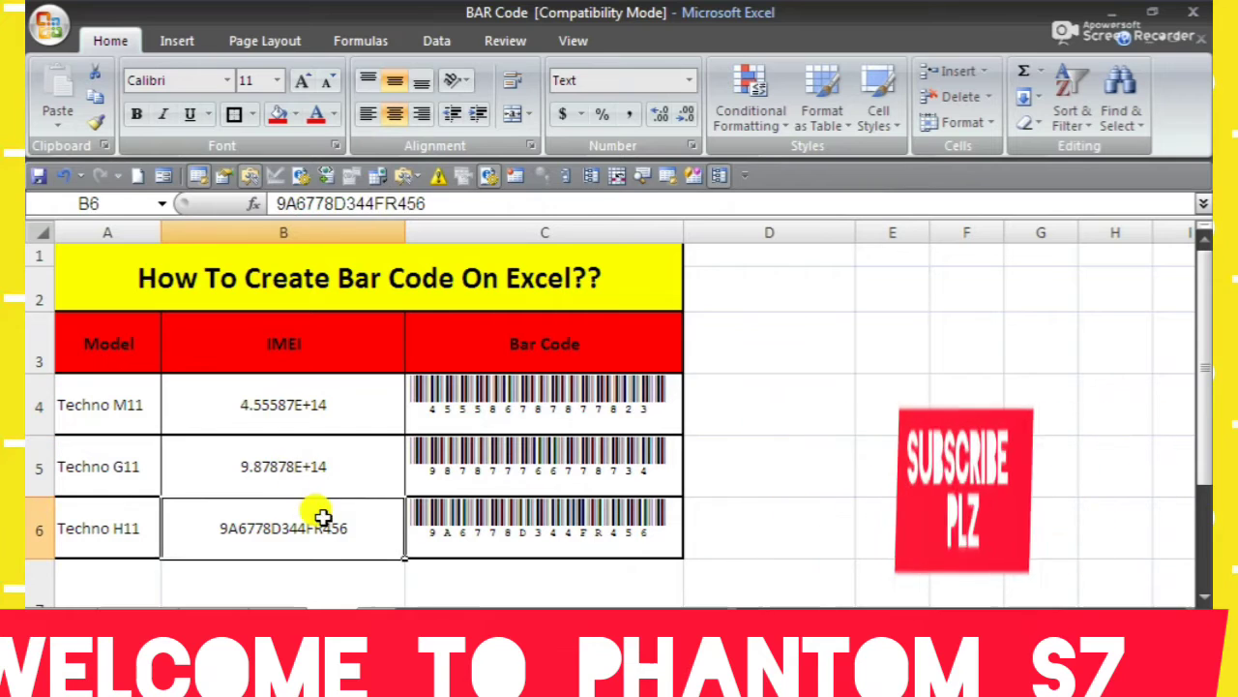
pyautogui.click(470, 411)
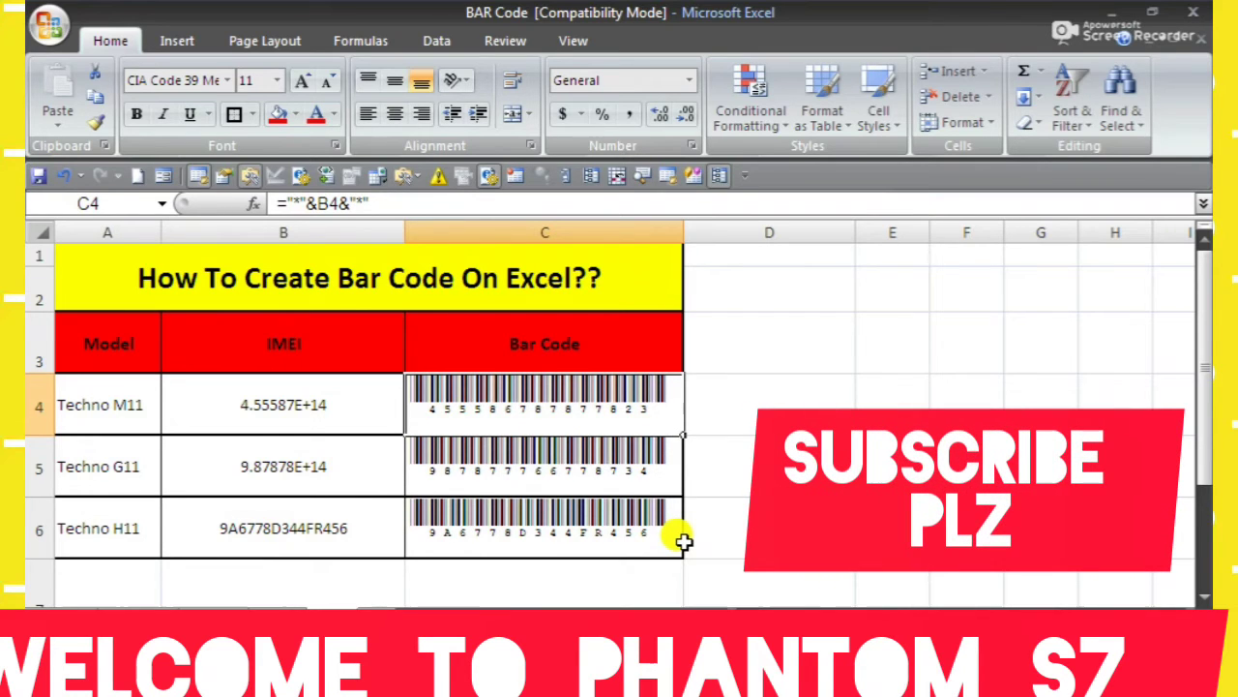
pyautogui.click(225, 79)
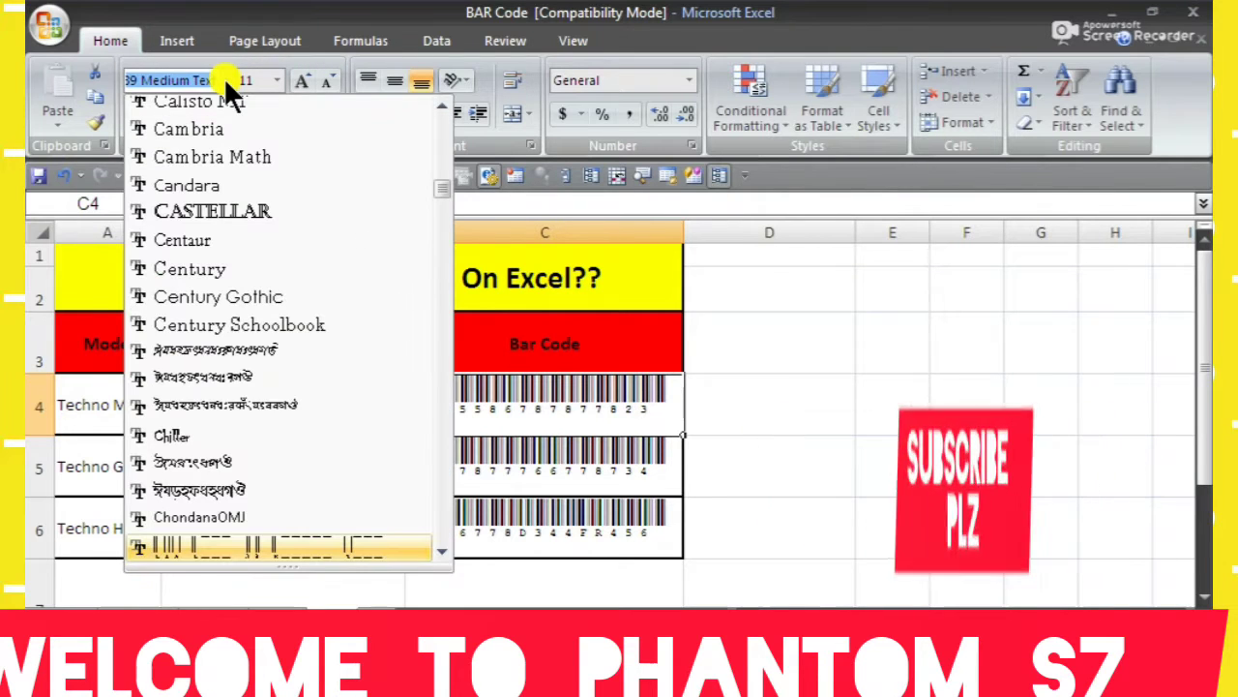
pyautogui.press('Return')
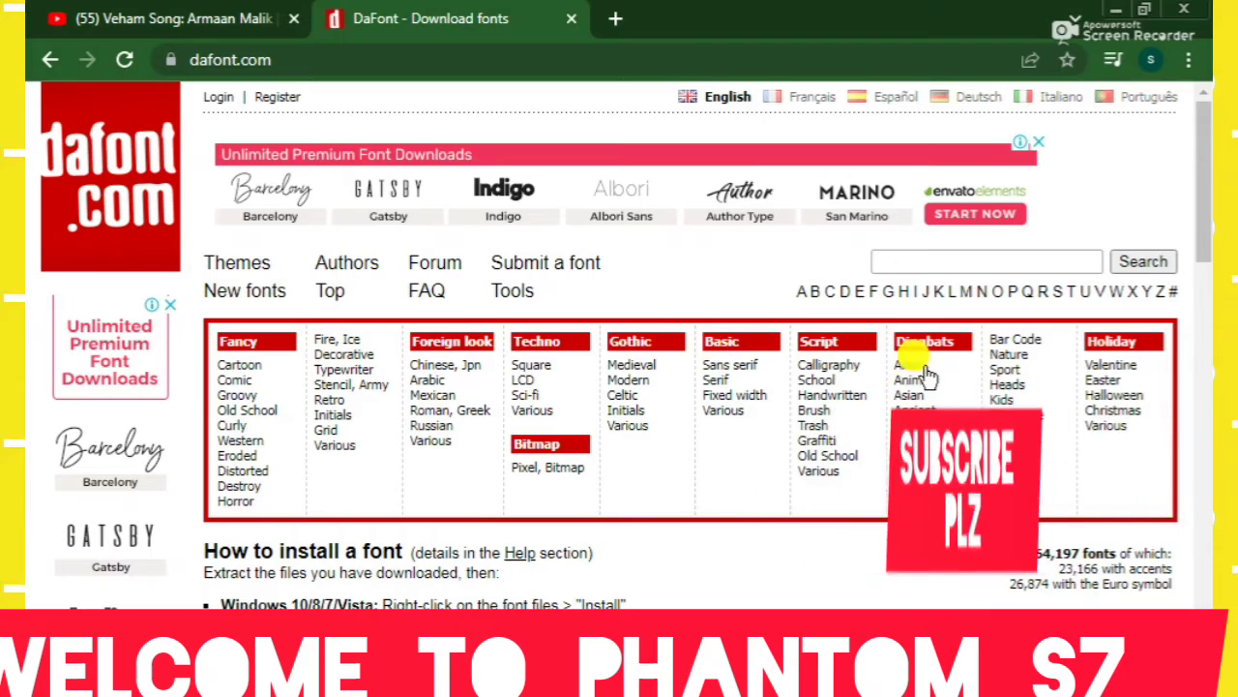
# Step: Open DaFont's Bar Code category and scroll down to the CIA Code 39 font
pyautogui.click(1007, 342)
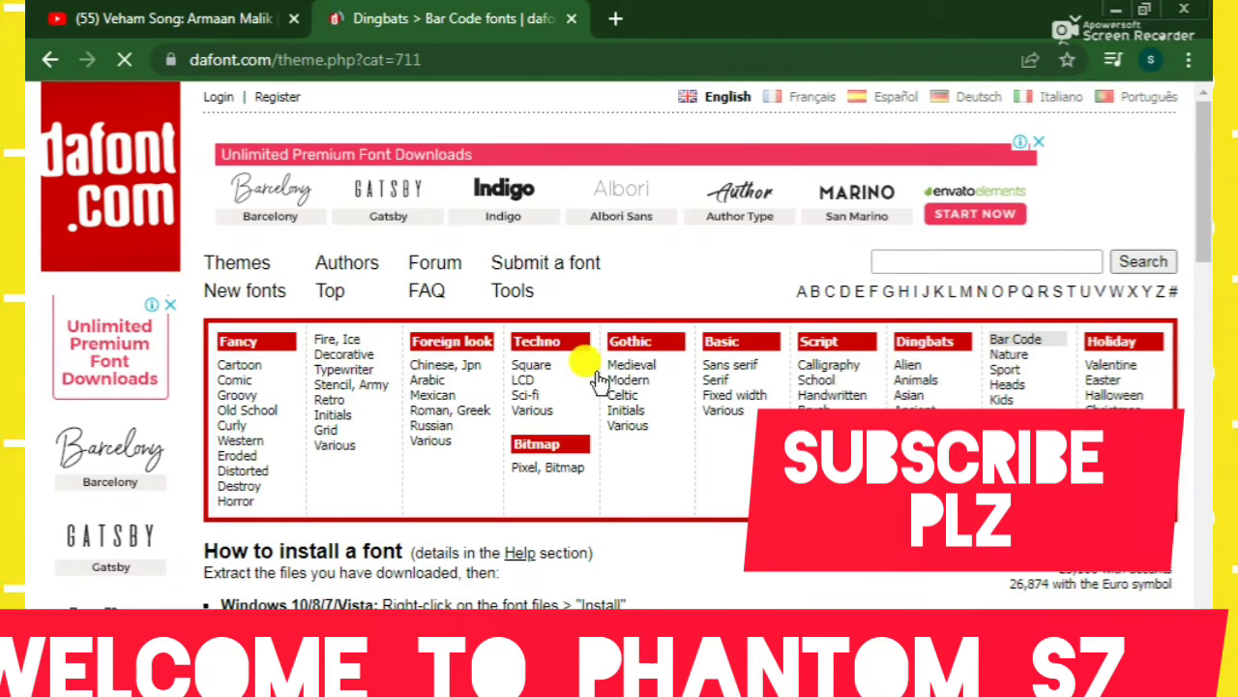
pyautogui.scroll(-3, 595, 387)
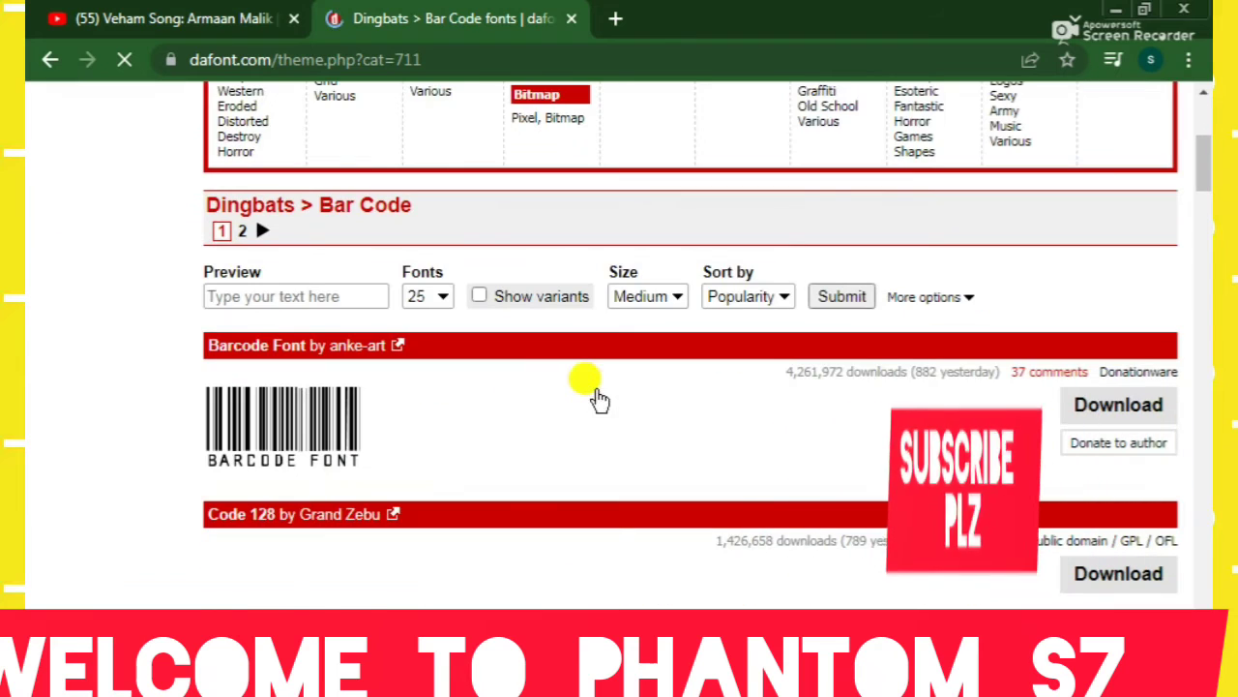
pyautogui.scroll(-3, 291, 382)
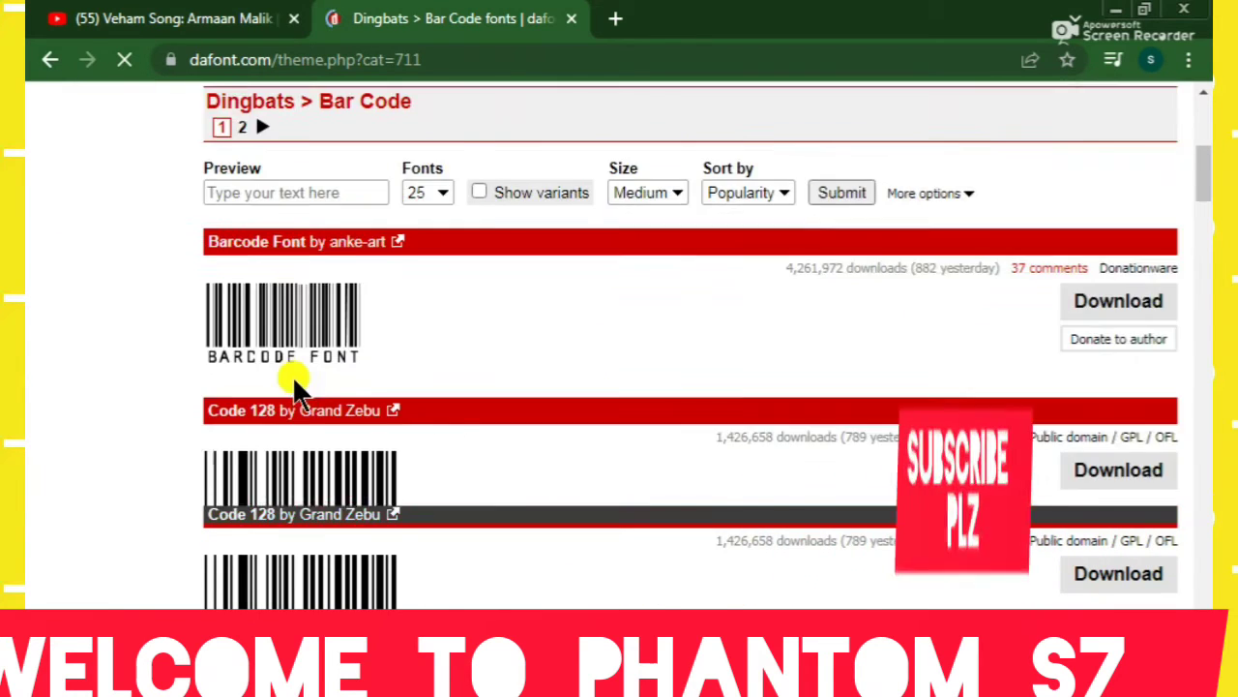
pyautogui.scroll(-3, 290, 382)
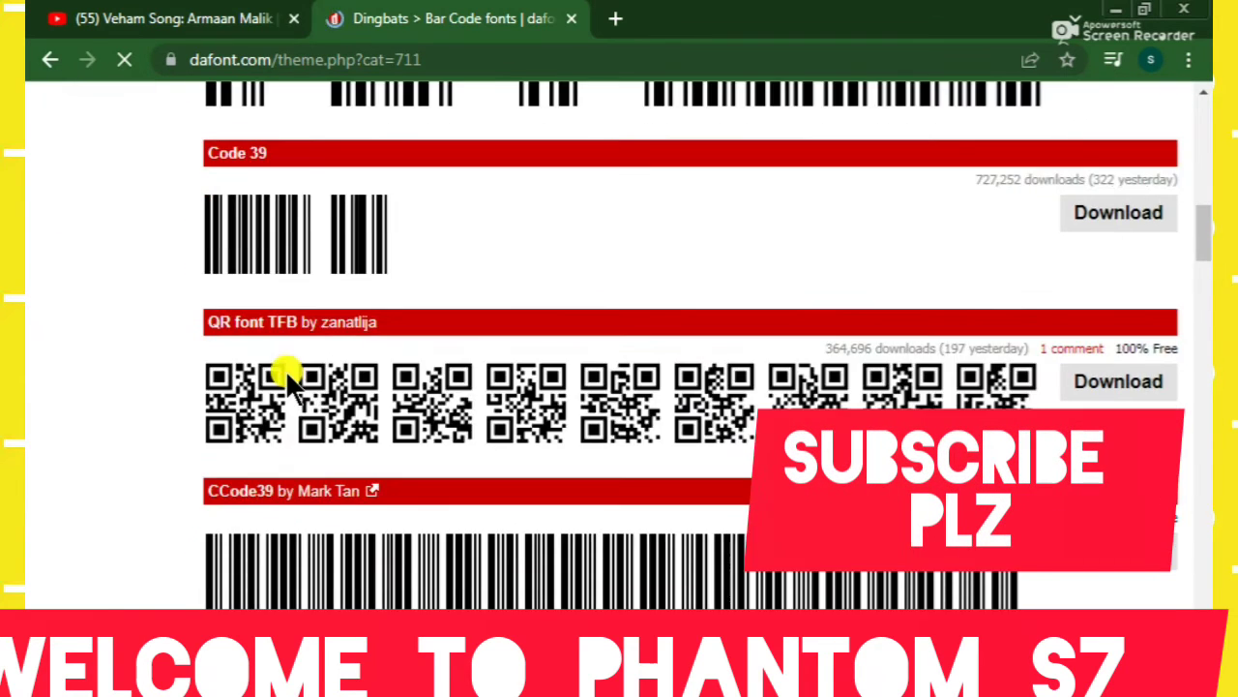
pyautogui.scroll(-2, 290, 379)
pyautogui.scroll(-2, 300, 381)
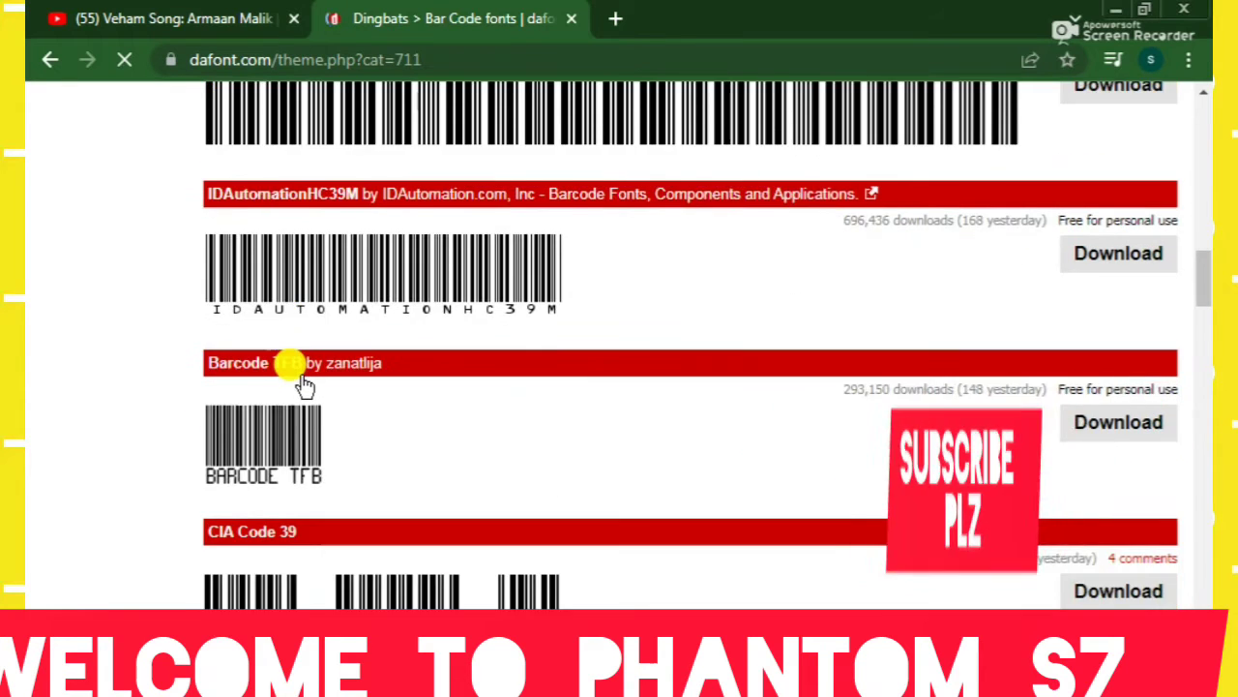
pyautogui.scroll(-2, 290, 406)
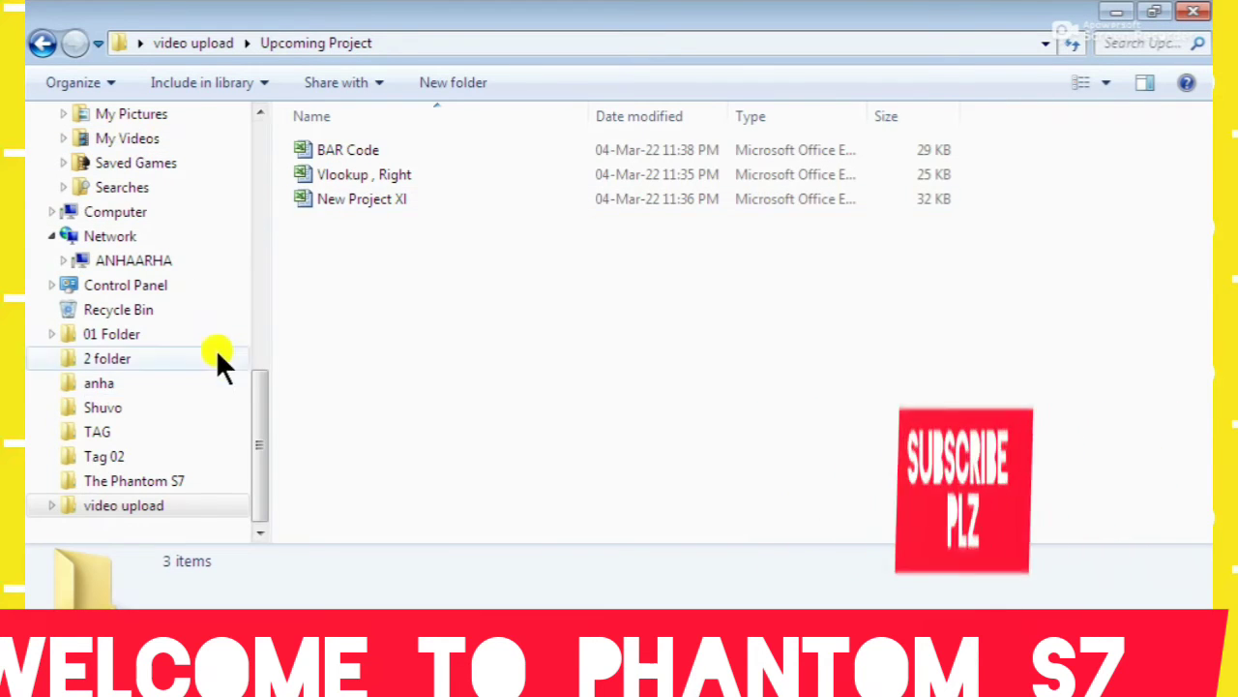
# Step: Copy the cia_code39 archive from Downloads, then switch to the Desktop folder
pyautogui.moveTo(269, 428); pyautogui.dragTo(237, 162)
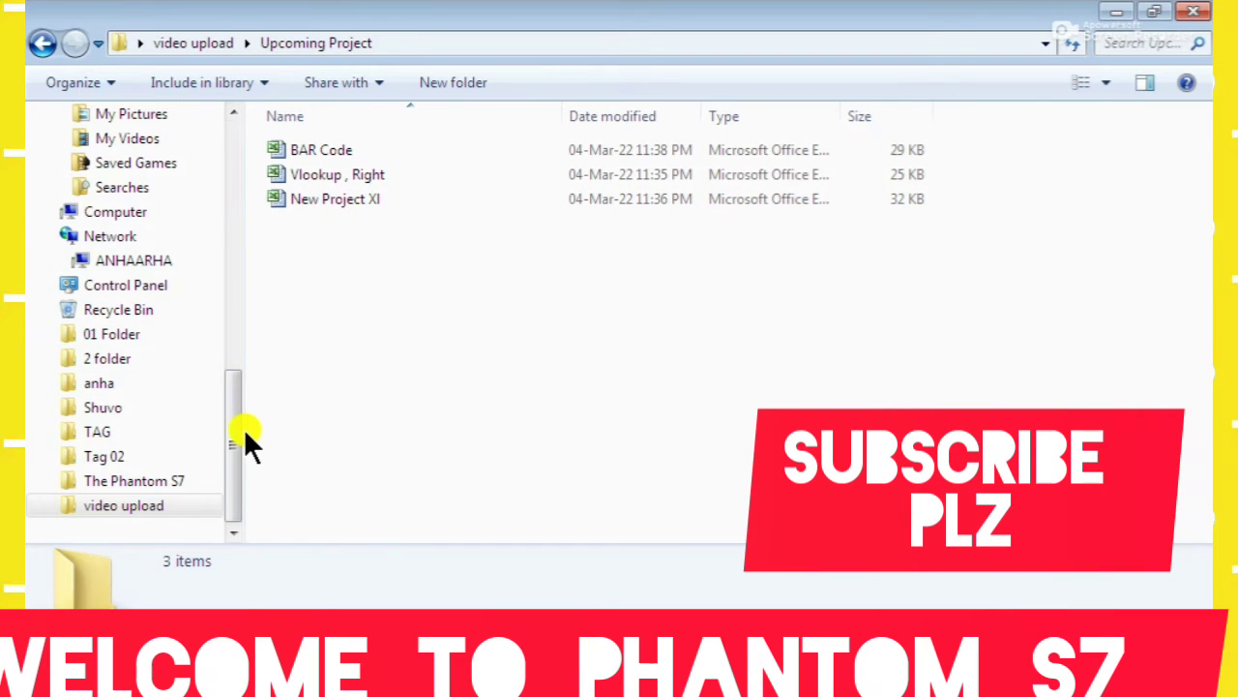
pyautogui.moveTo(242, 429); pyautogui.dragTo(203, 166)
pyautogui.click(138, 203)
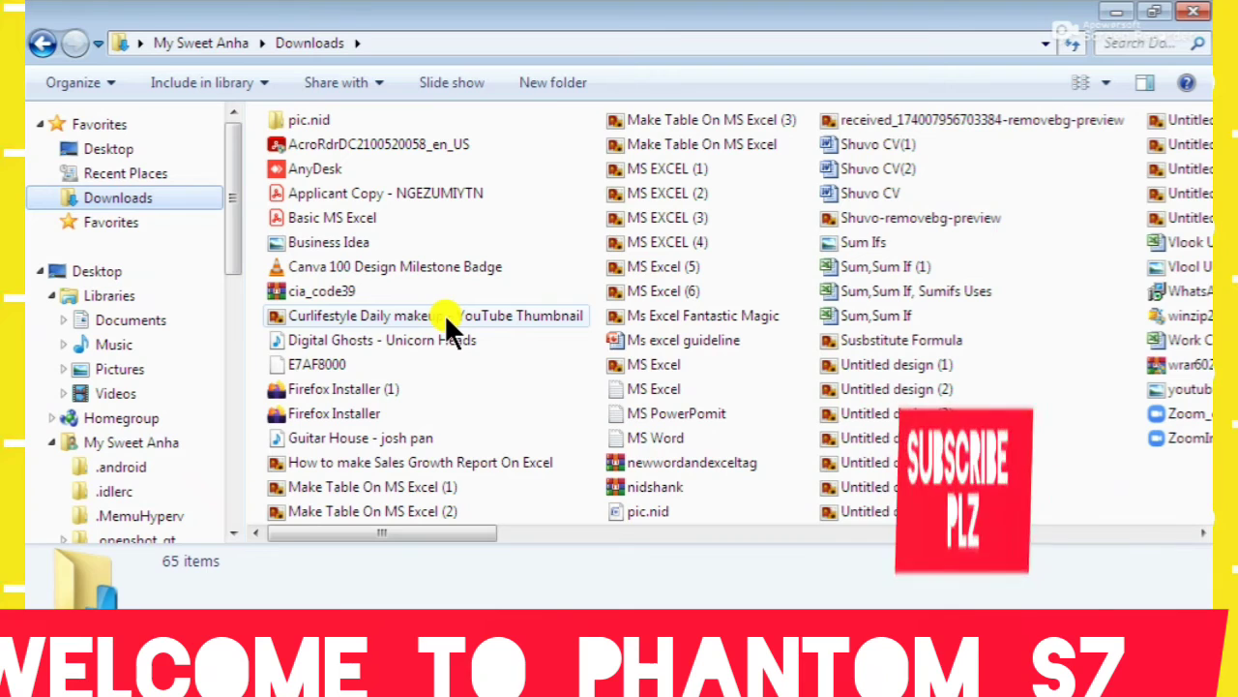
pyautogui.press('c')
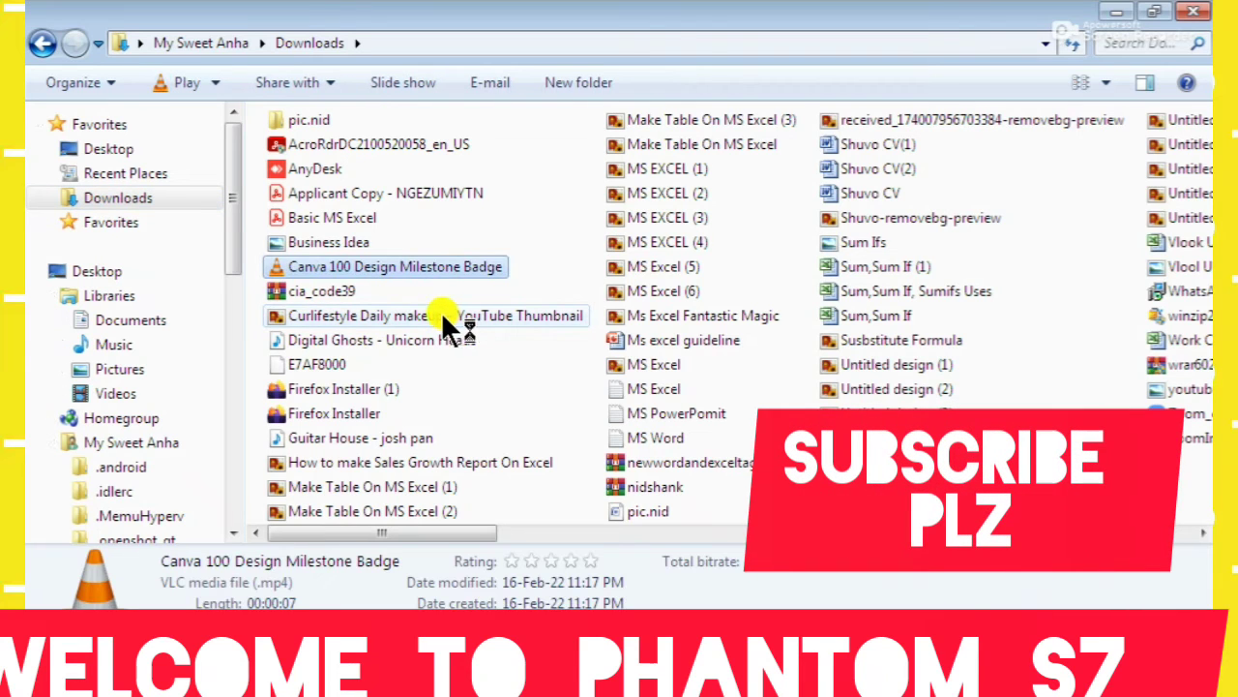
pyautogui.click(342, 290)
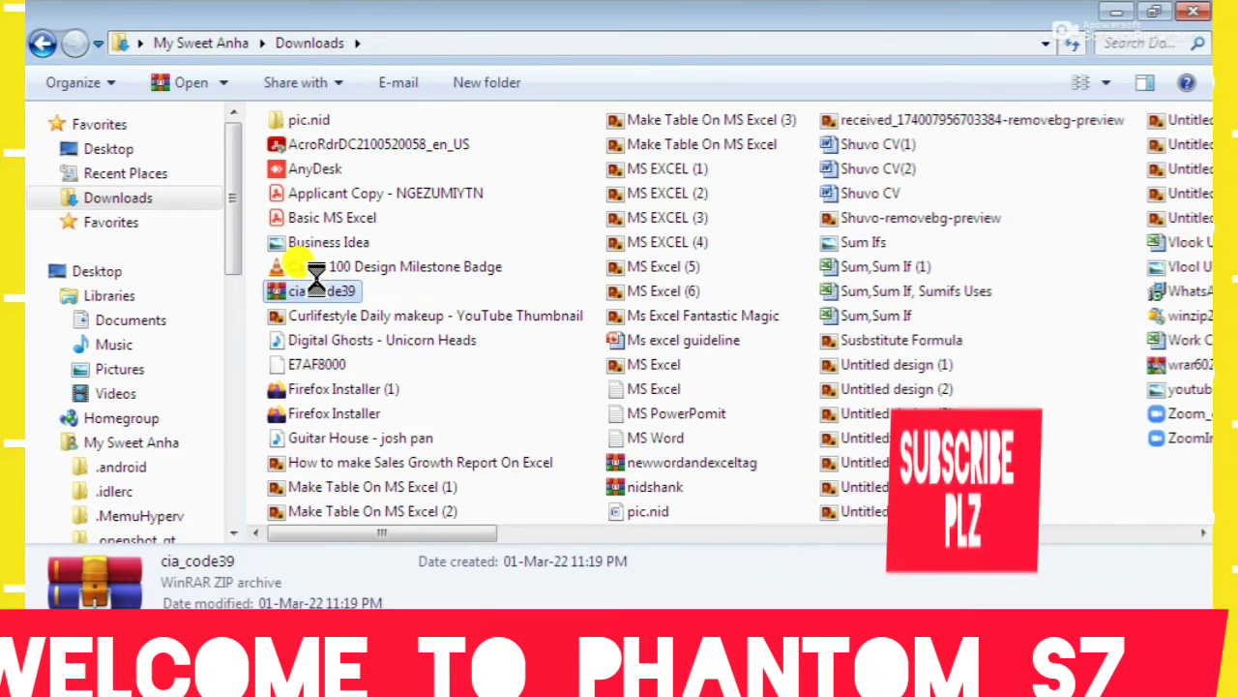
pyautogui.rightClick(319, 283)
pyautogui.click(393, 512)
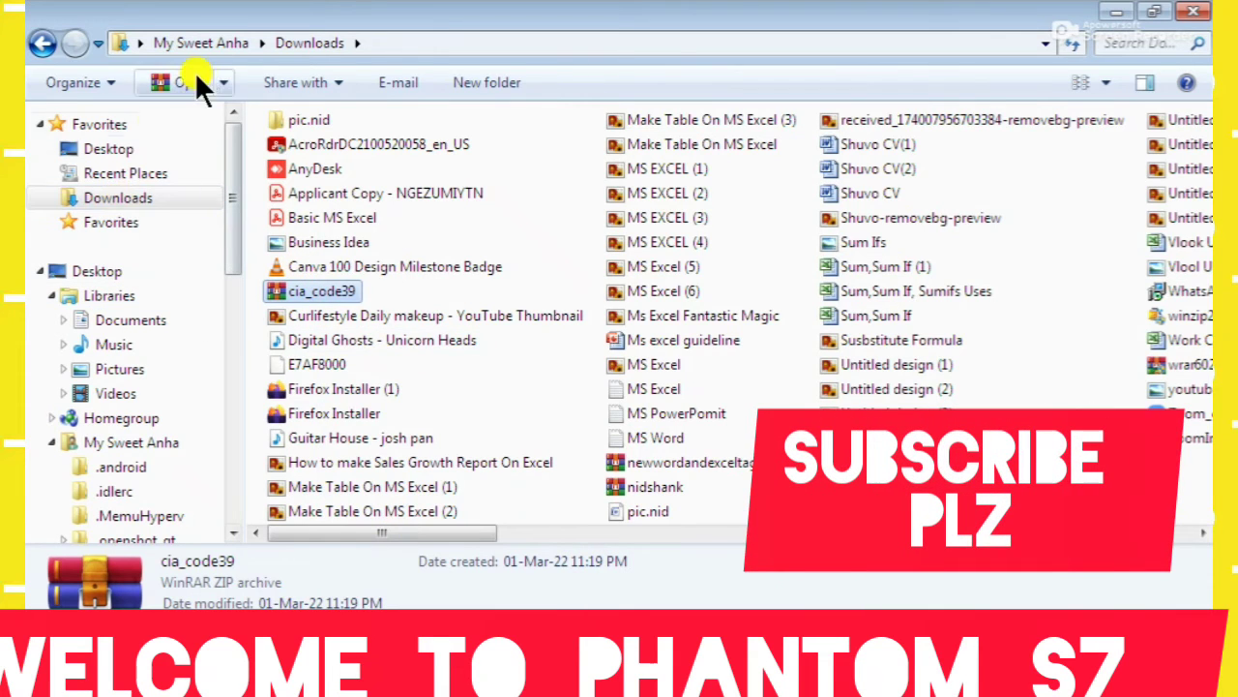
pyautogui.click(102, 147)
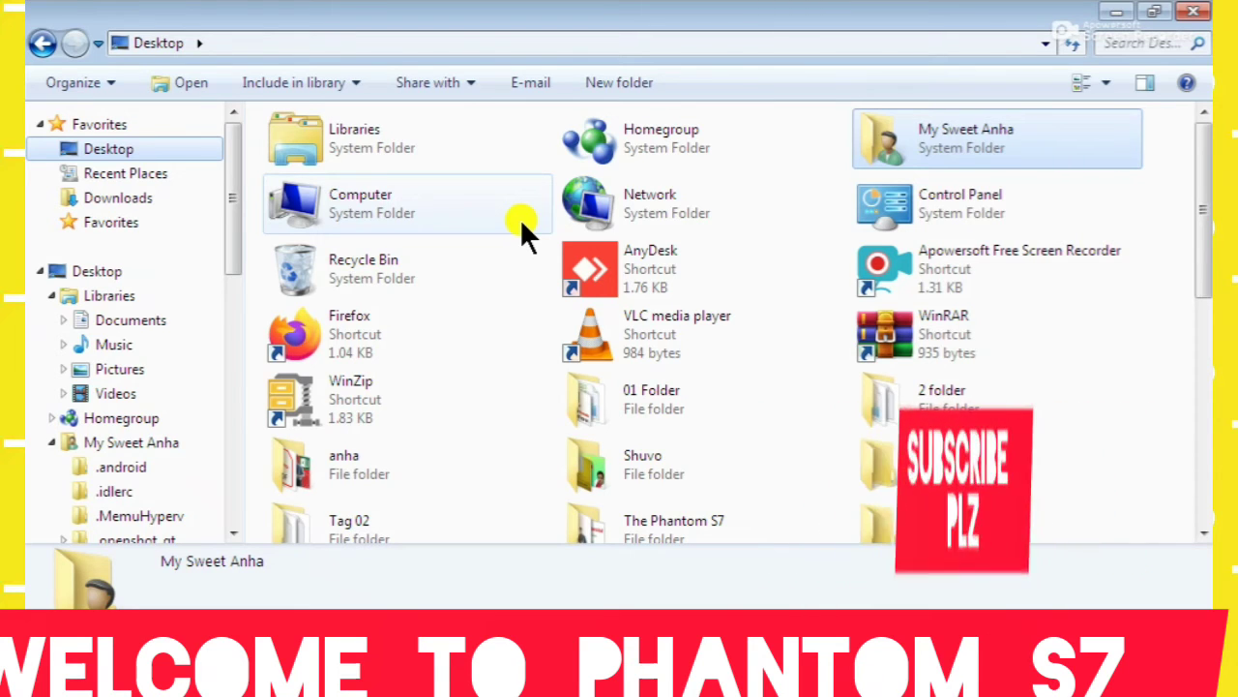
# Step: Navigate through Computer, Local Disk (C:) and Windows to open the Fonts folder
pyautogui.doubleClick(347, 217)
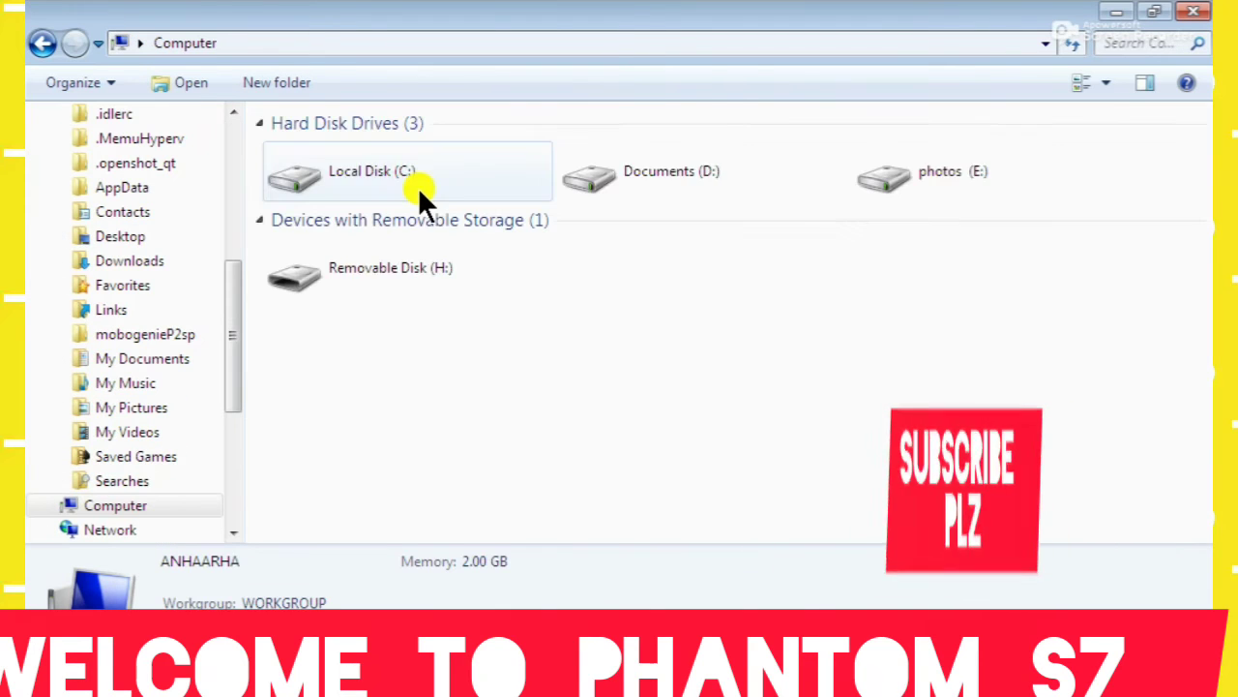
pyautogui.click(483, 181)
pyautogui.doubleClick(483, 181)
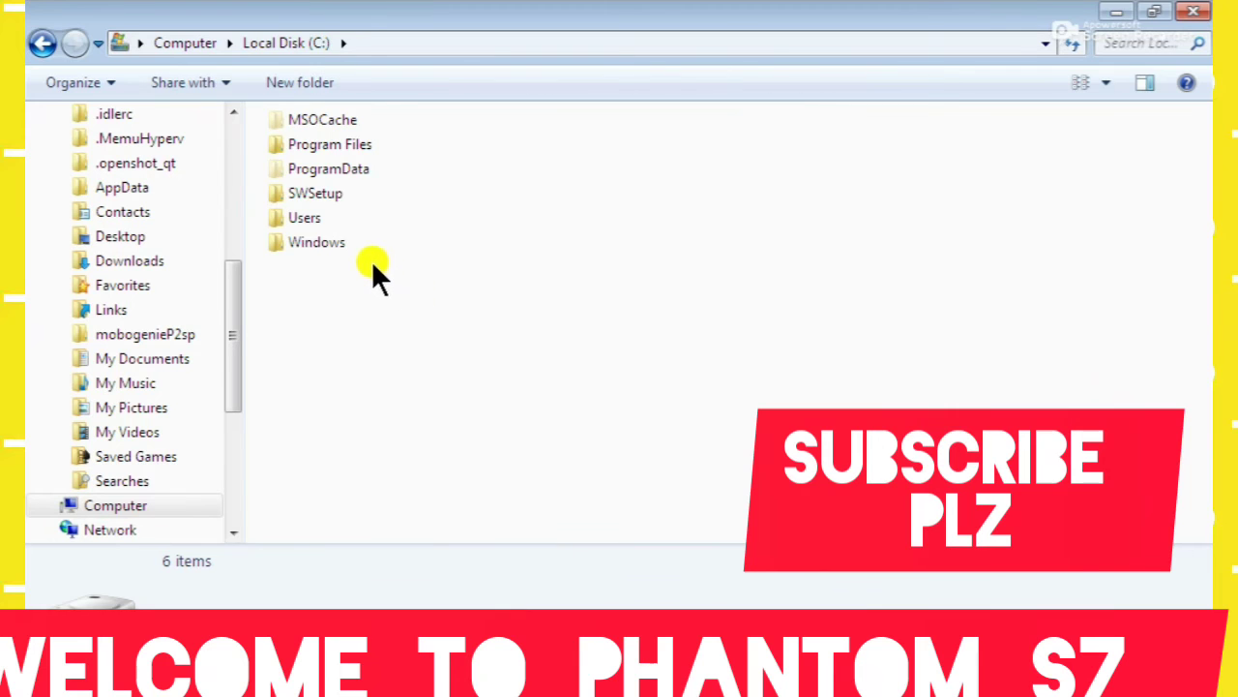
pyautogui.doubleClick(337, 239)
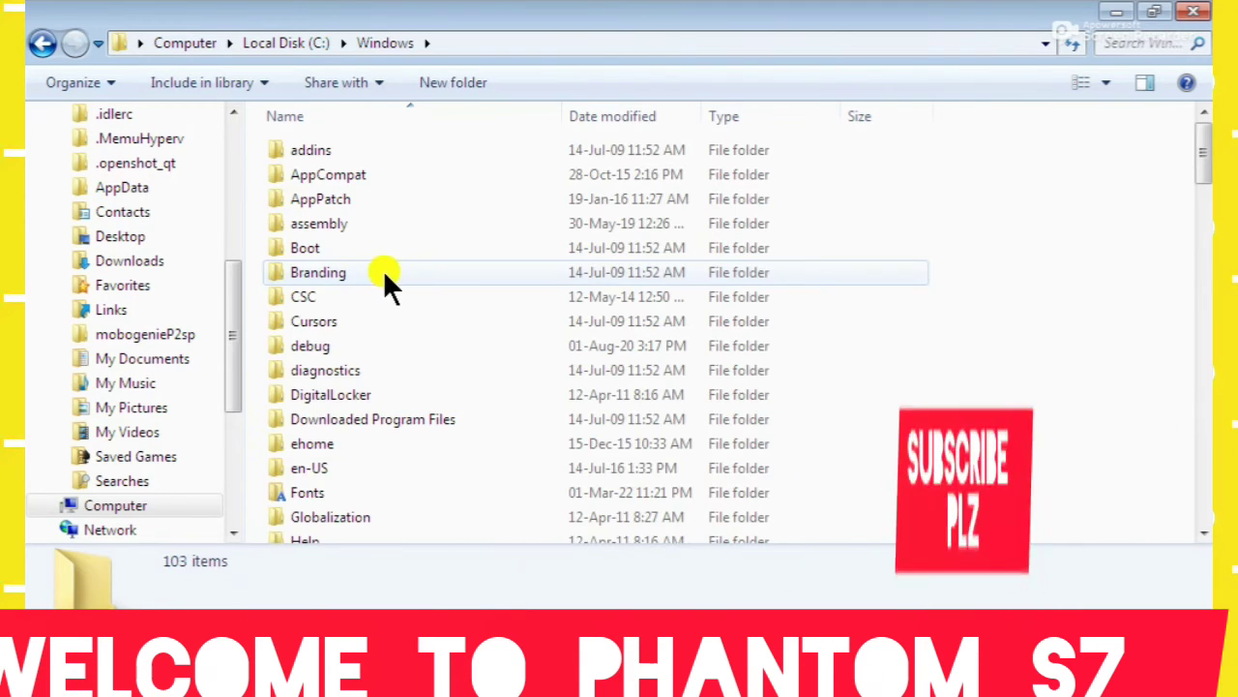
pyautogui.click(327, 276)
pyautogui.press('f')
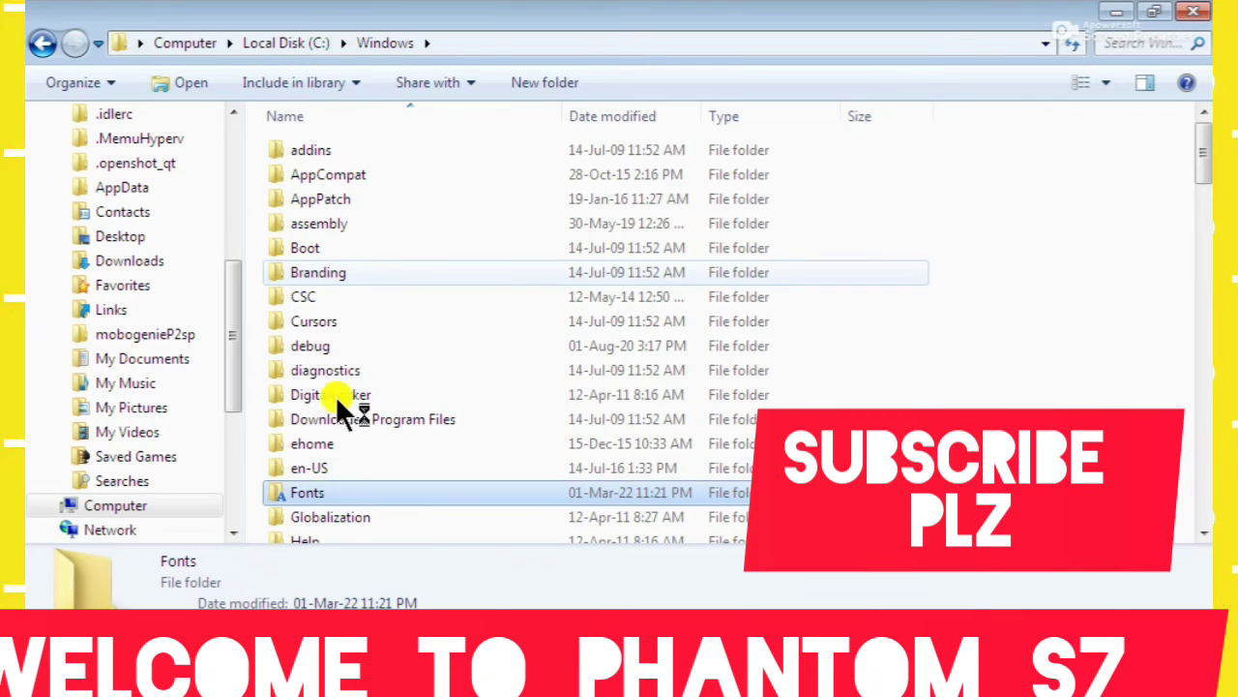
pyautogui.doubleClick(293, 489)
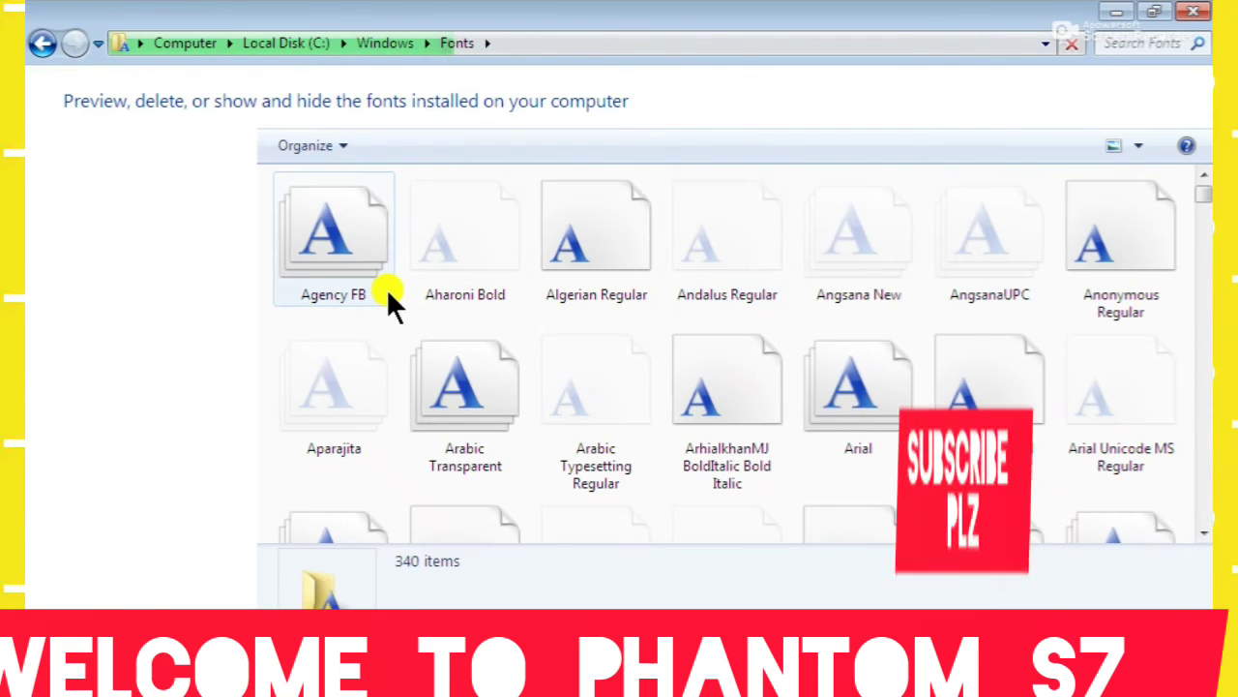
# Step: Scroll through the 340 installed fonts, then close the Fonts window
pyautogui.scroll(-2, 714, 287)
pyautogui.scroll(-3, 833, 316)
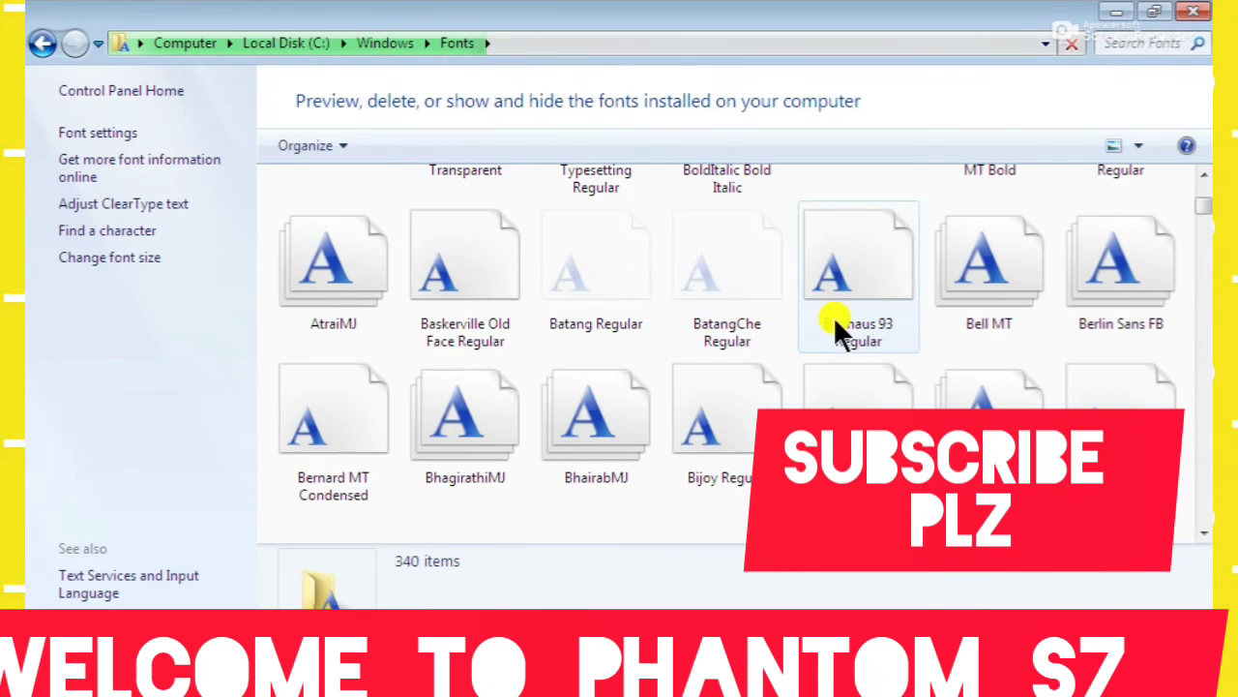
pyautogui.scroll(-3, 1062, 153)
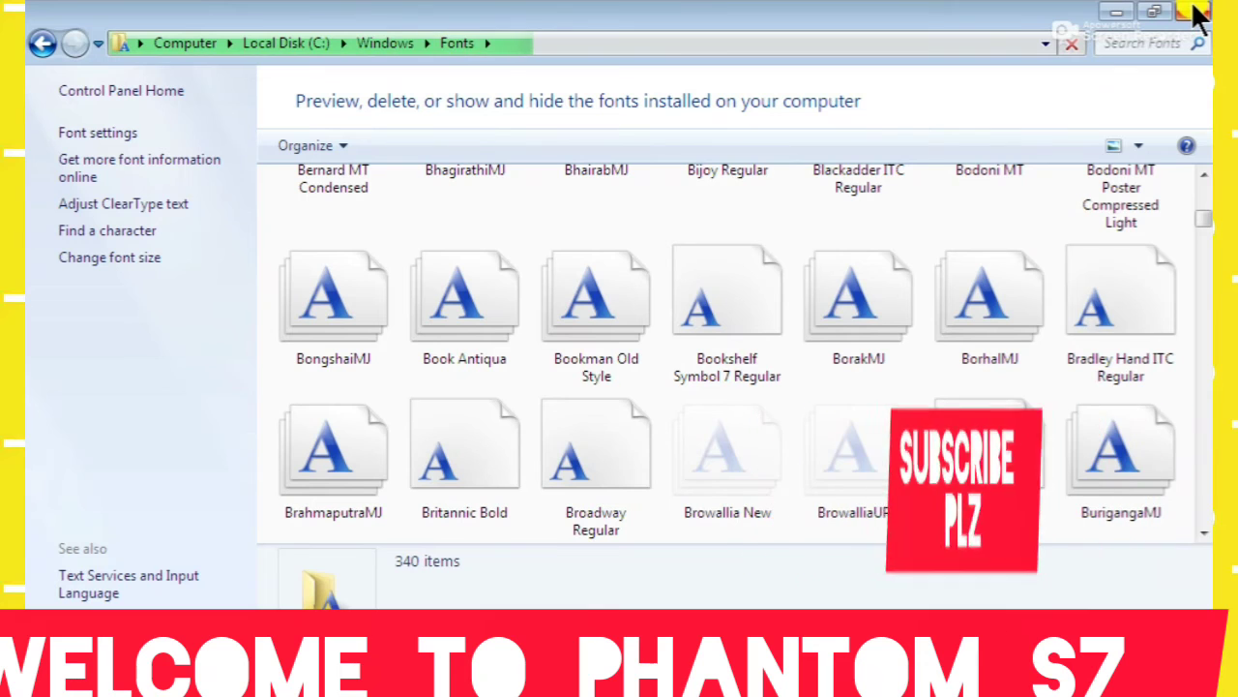
pyautogui.click(1196, 12)
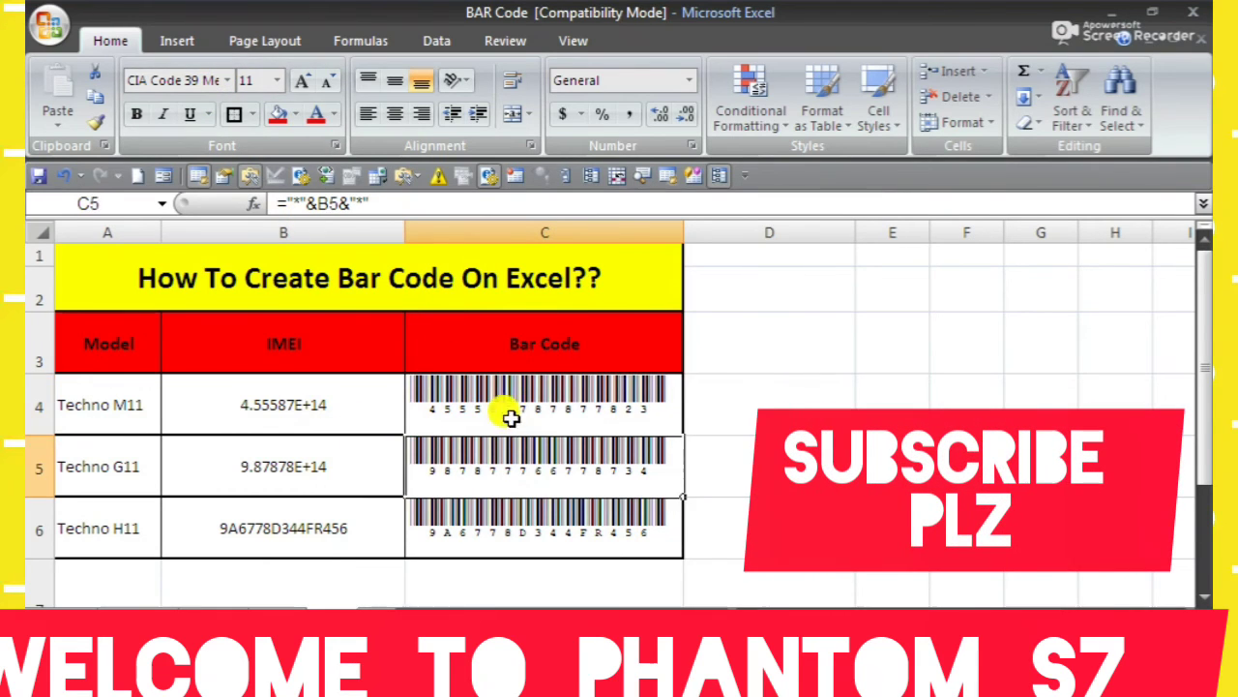
pyautogui.moveTo(503, 397); pyautogui.dragTo(484, 544)
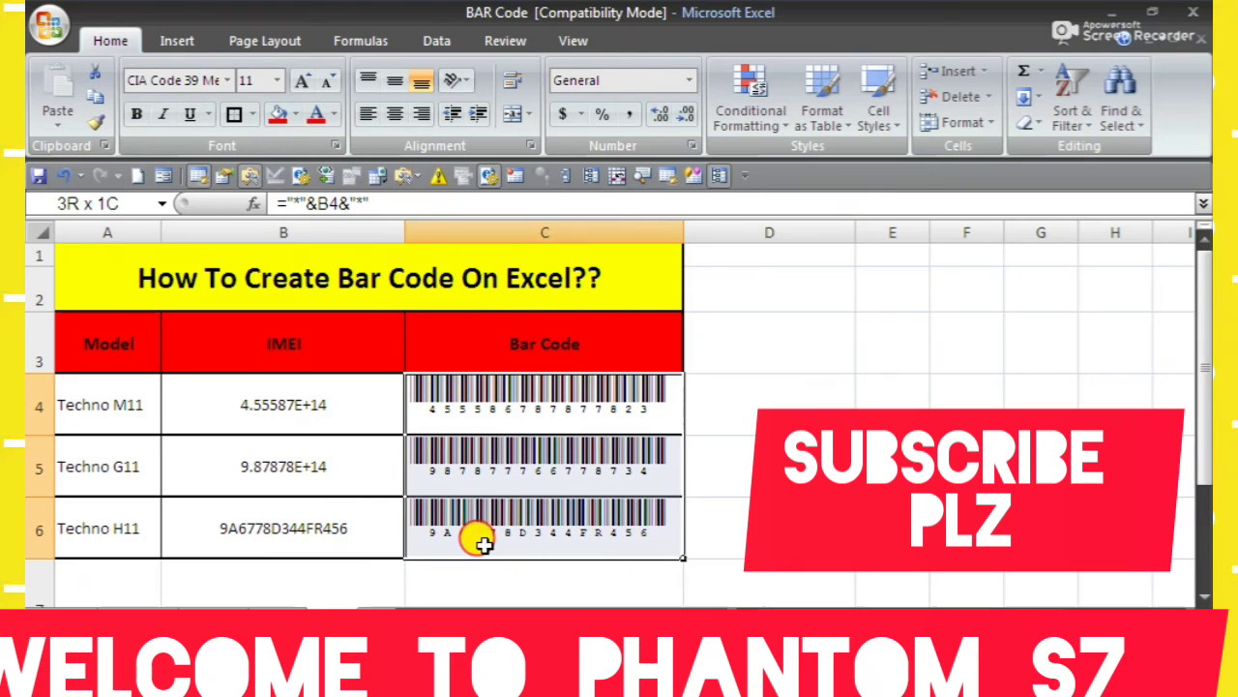
pyautogui.click(222, 83)
pyautogui.click(814, 293)
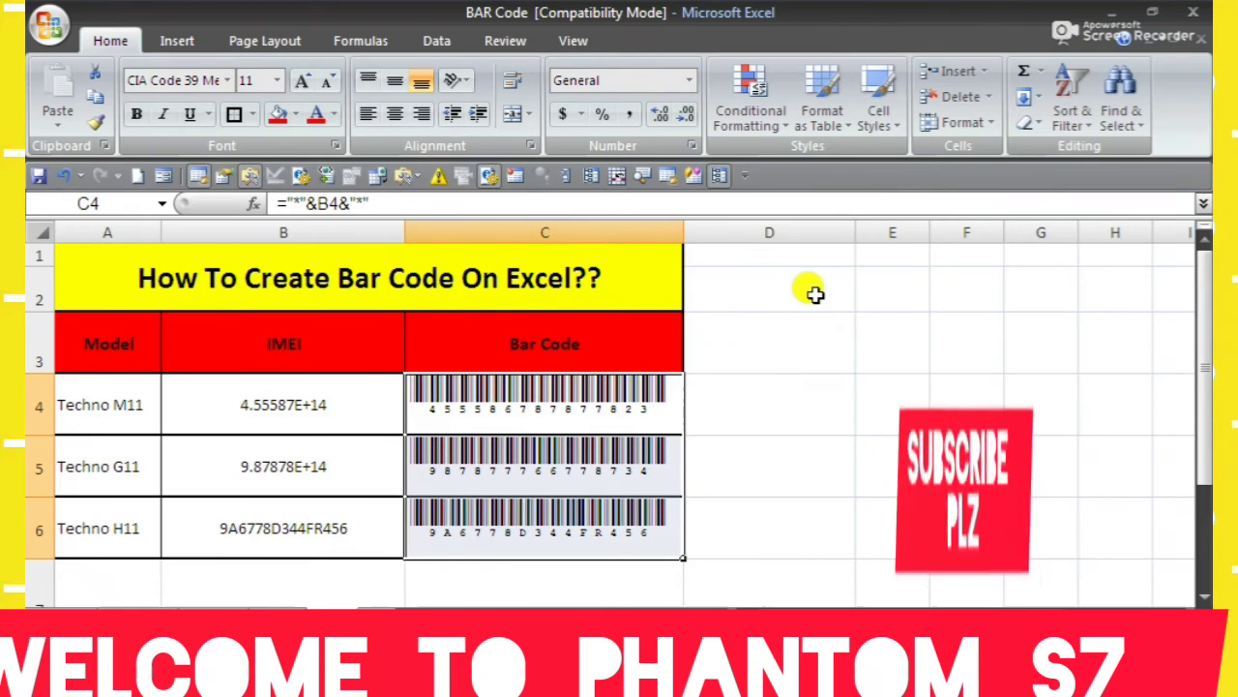